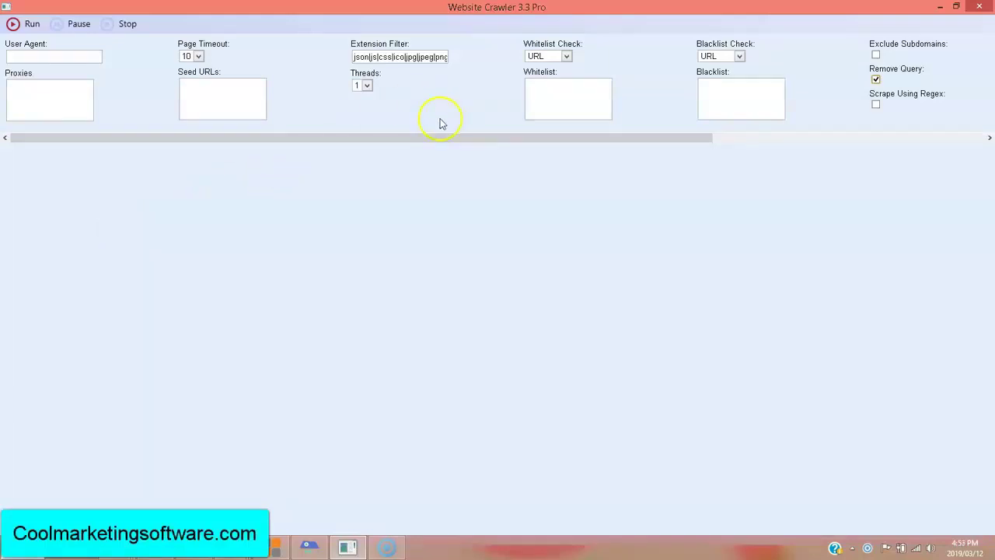
left_click_drag(451, 141, 453, 129)
mouse_move(615, 145)
left_mouse_down()
mouse_move(689, 137)
mouse_move(591, 138)
left_mouse_up()
left_click(193, 88)
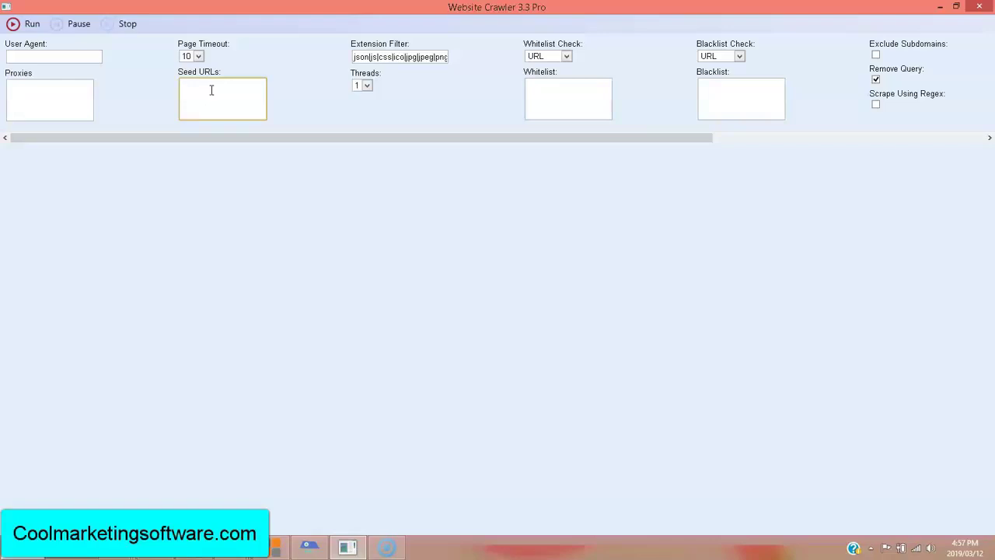
type("htt")
type("p://www.qui")
type("ckregisterseo.c")
type("om")
- Start the crawl with 5 threads and scroll right to the crawl statistics
mouse_move(589, 137)
left_mouse_down()
mouse_move(894, 109)
mouse_move(261, 156)
left_mouse_up()
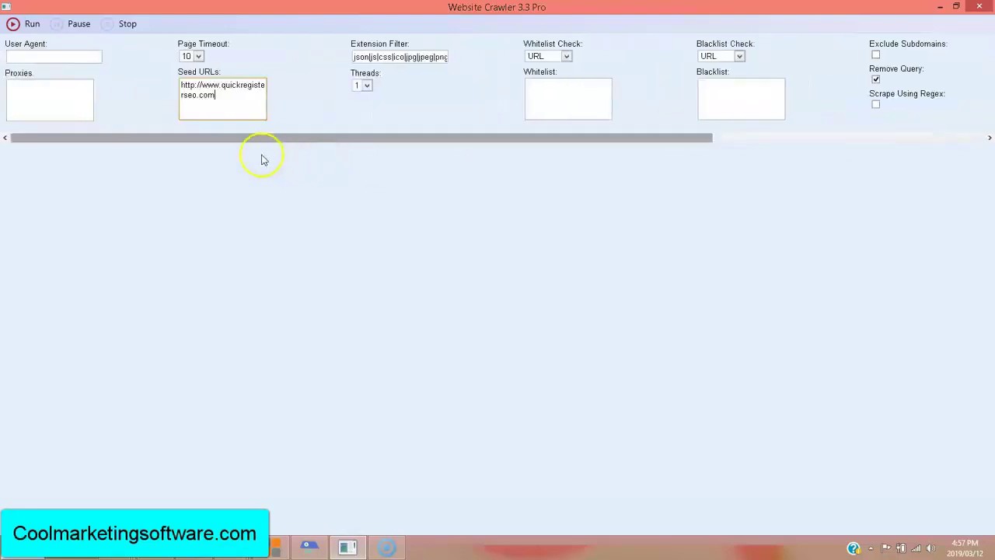
left_click(30, 26)
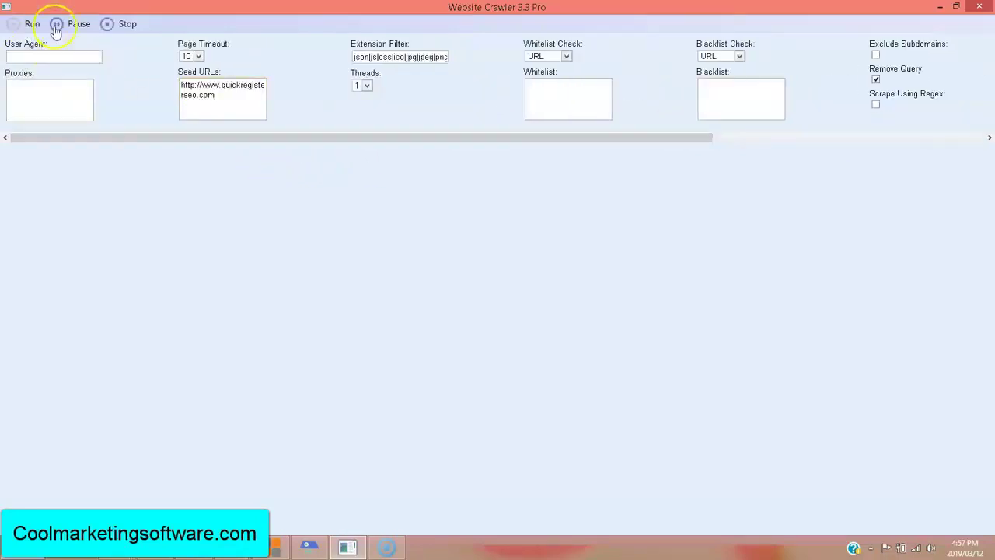
left_click(367, 86)
left_click(363, 147)
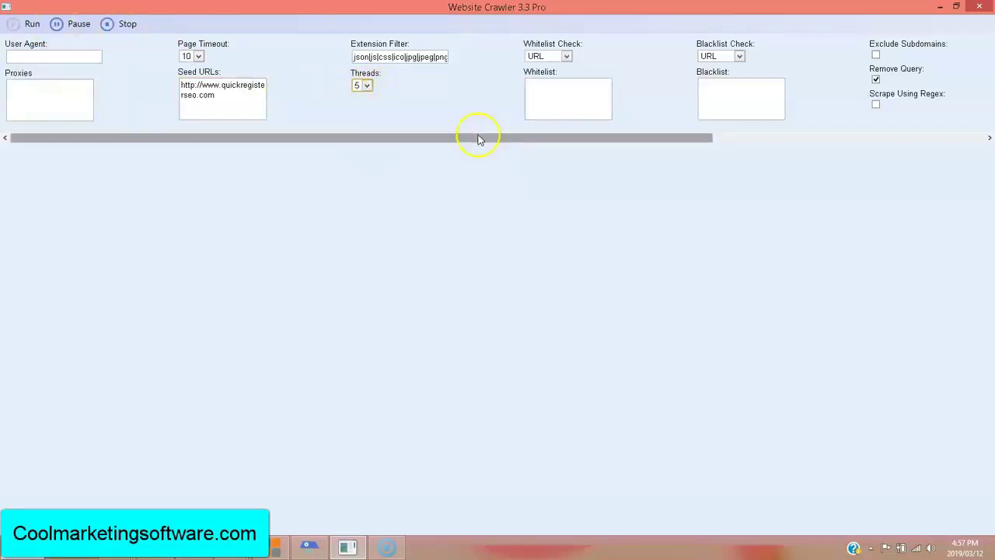
left_click(524, 135)
left_click_drag(524, 134, 823, 132)
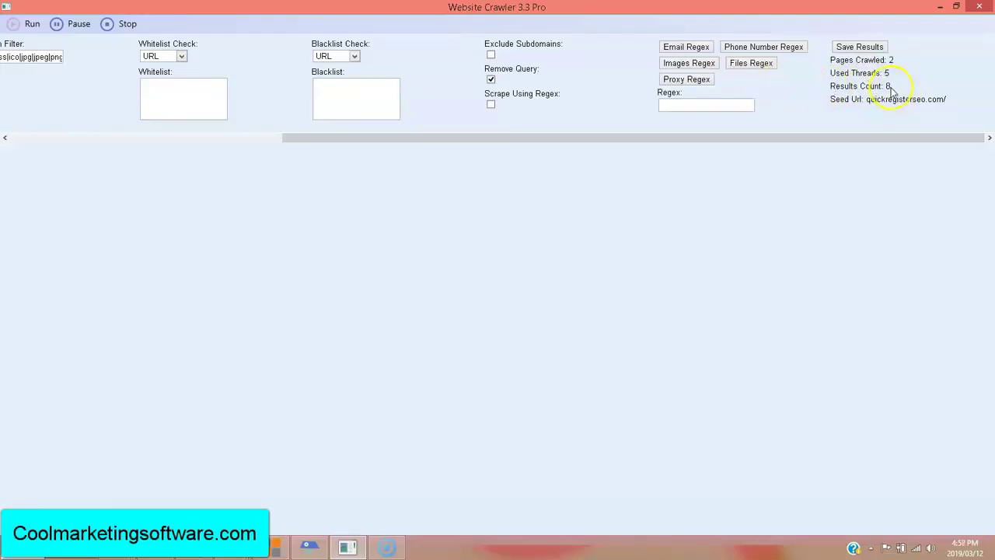
- Scroll the form while the crawl reaches 27 pages crawled and 17 results
left_click_drag(520, 139, 198, 138)
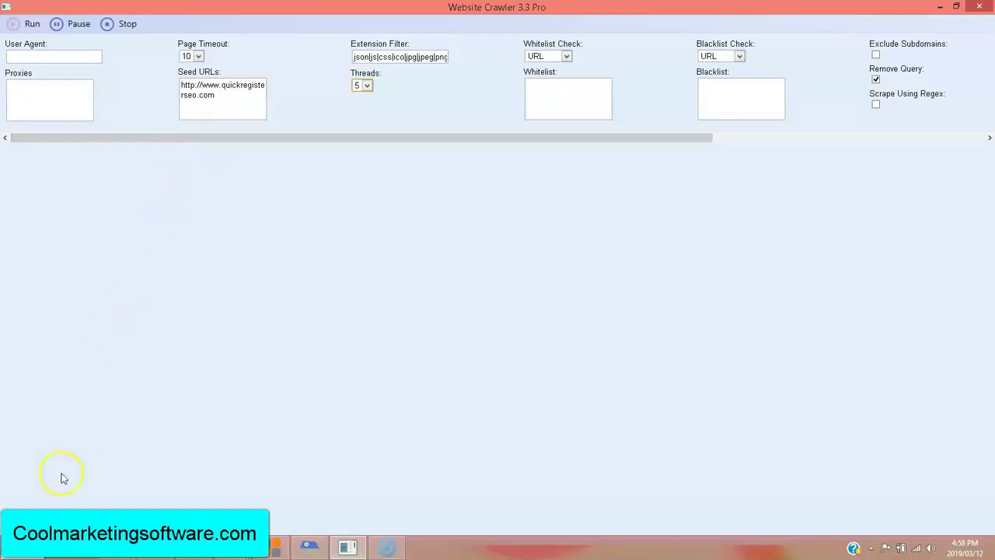
scroll(197, 143, "right", 5)
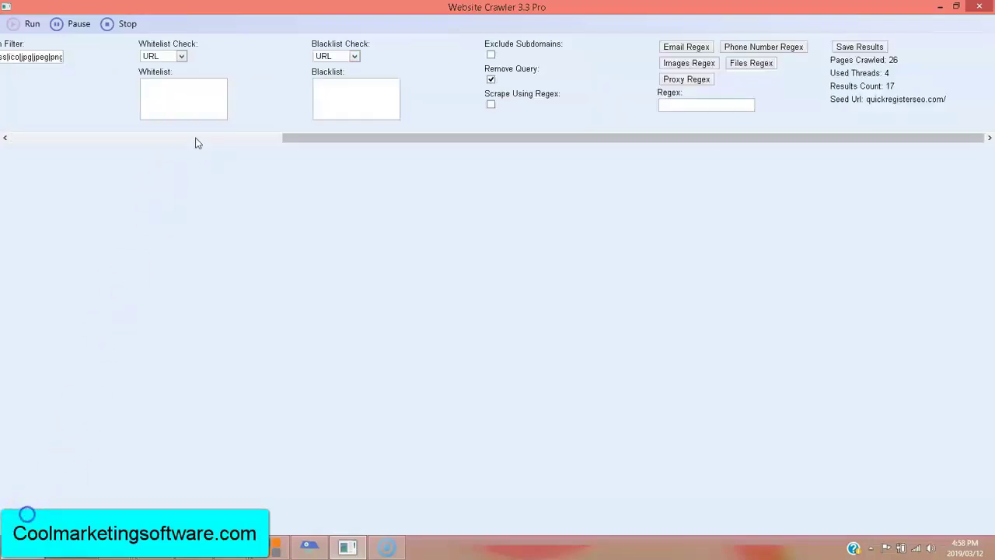
- Stop the crawl at 27 pages and save the results as test.csv
left_click(125, 24)
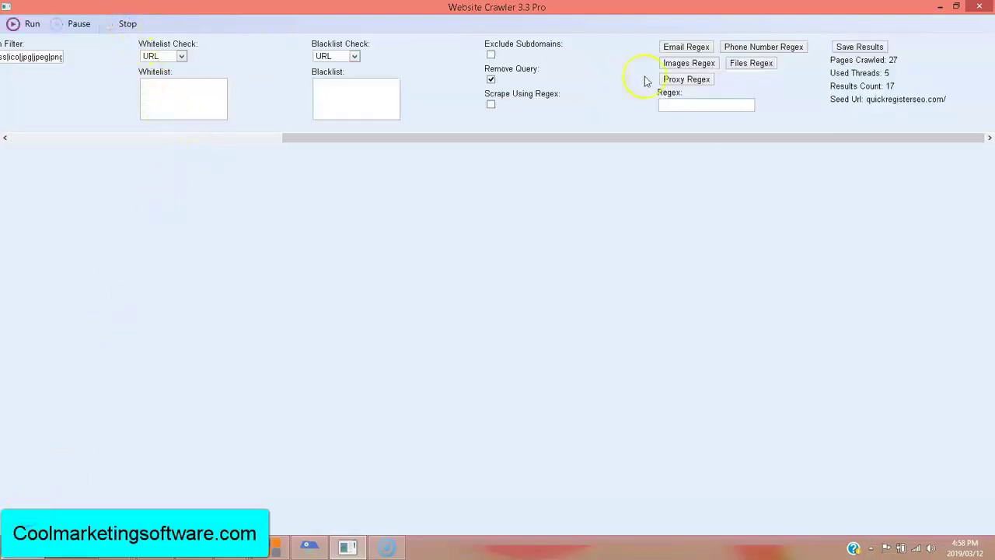
left_click(857, 47)
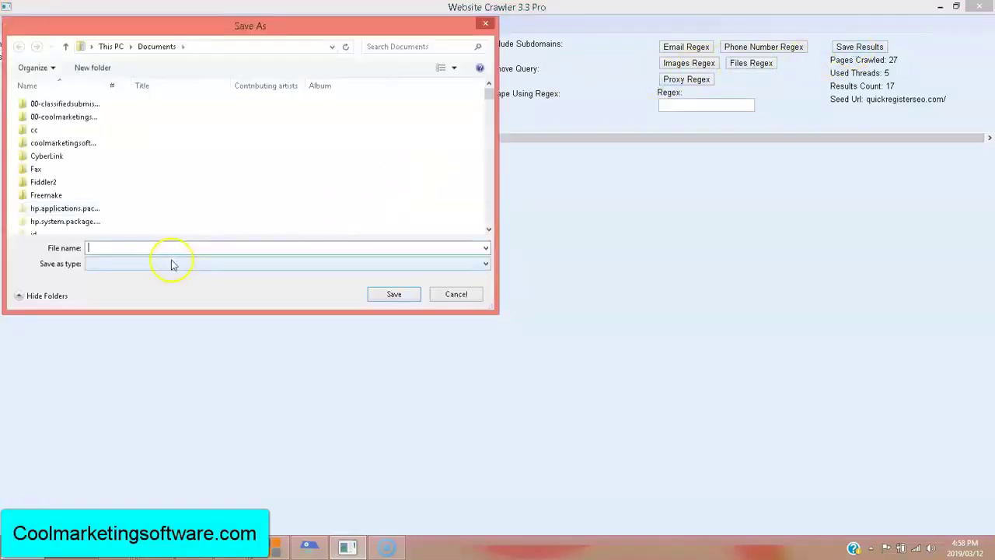
type("tes")
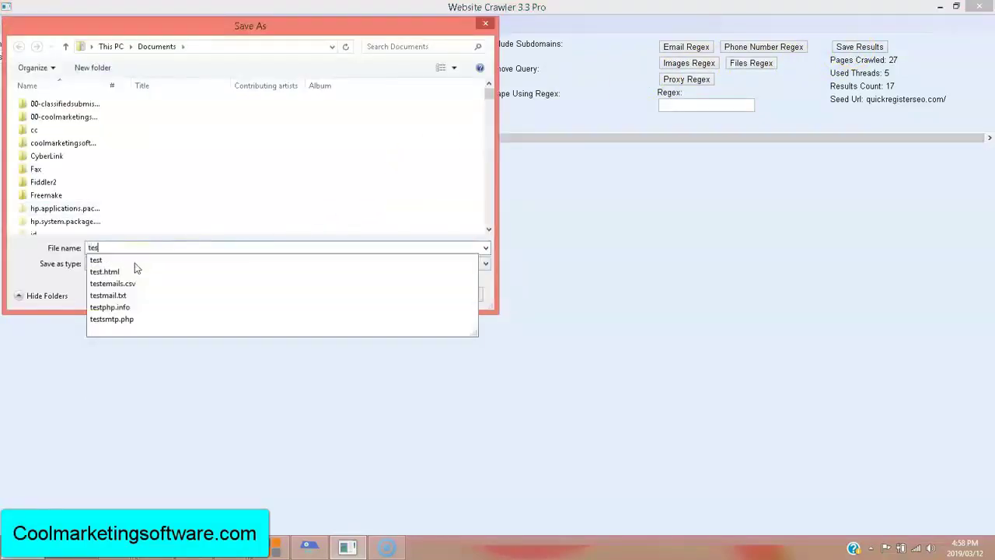
type("t.csv")
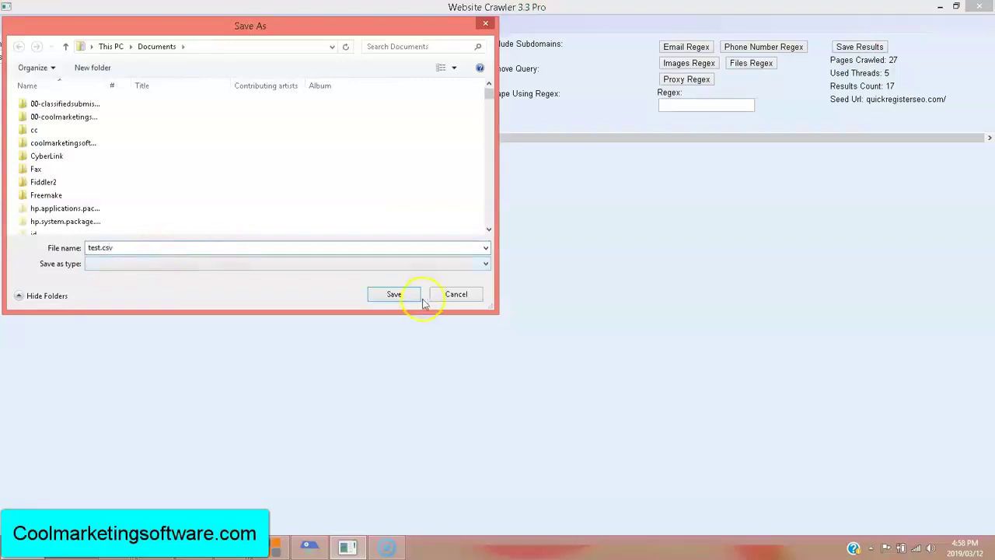
left_click(393, 296)
left_click(508, 311)
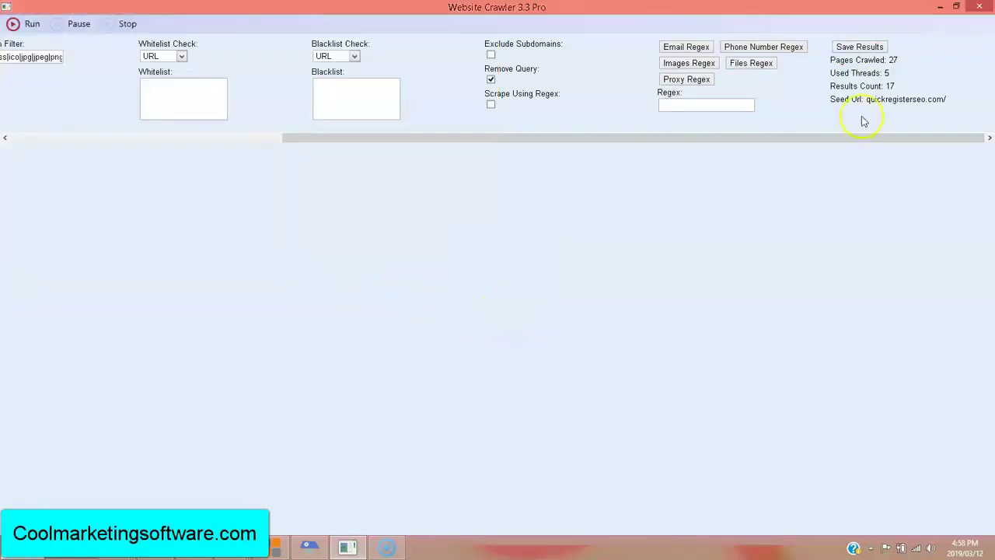
- Find test.csv in the Documents file browser and open it with TextPad
left_click(875, 49)
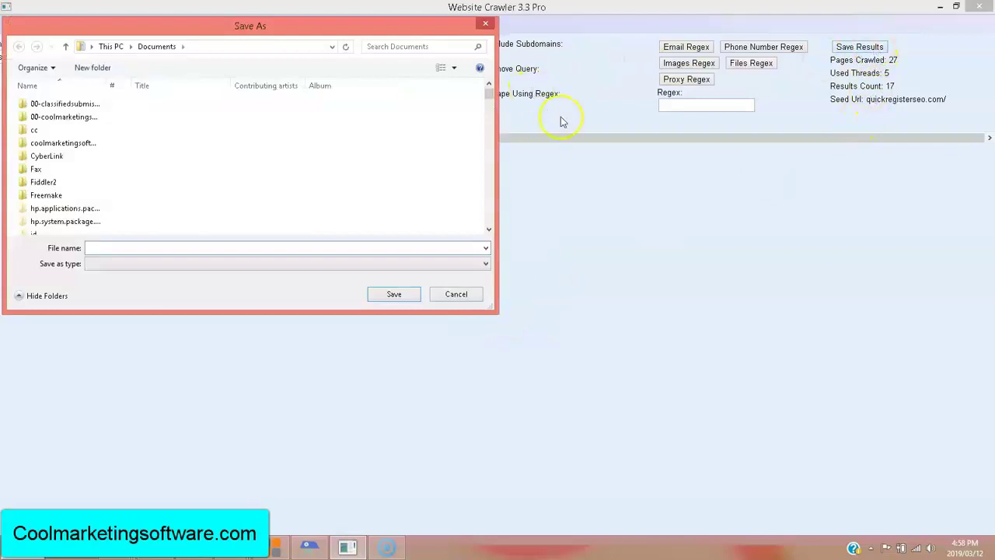
left_click_drag(488, 93, 493, 211)
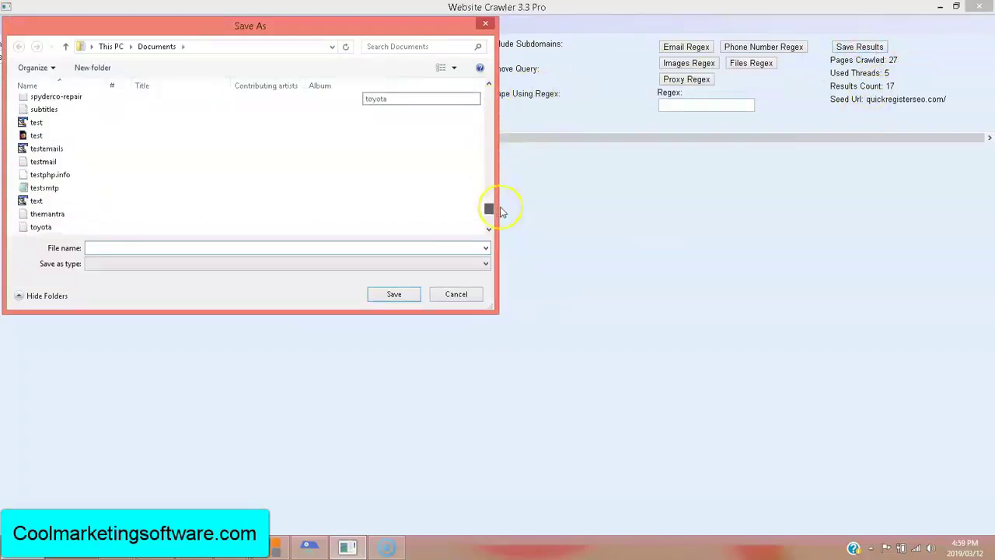
left_click(37, 118)
right_click(36, 118)
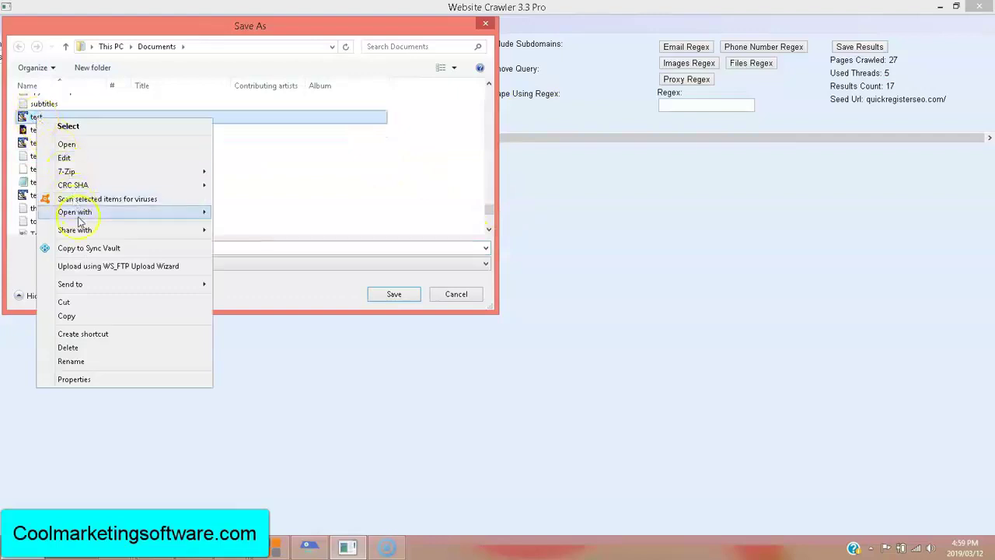
mouse_move(75, 211)
left_click(241, 266)
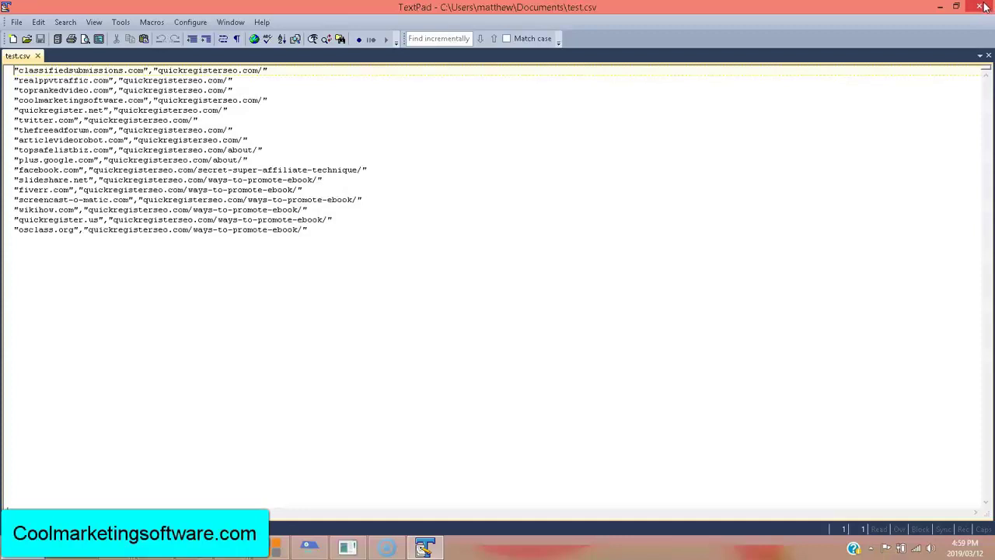
- Close TextPad after reviewing the test.csv domain and page pairs
left_click(983, 7)
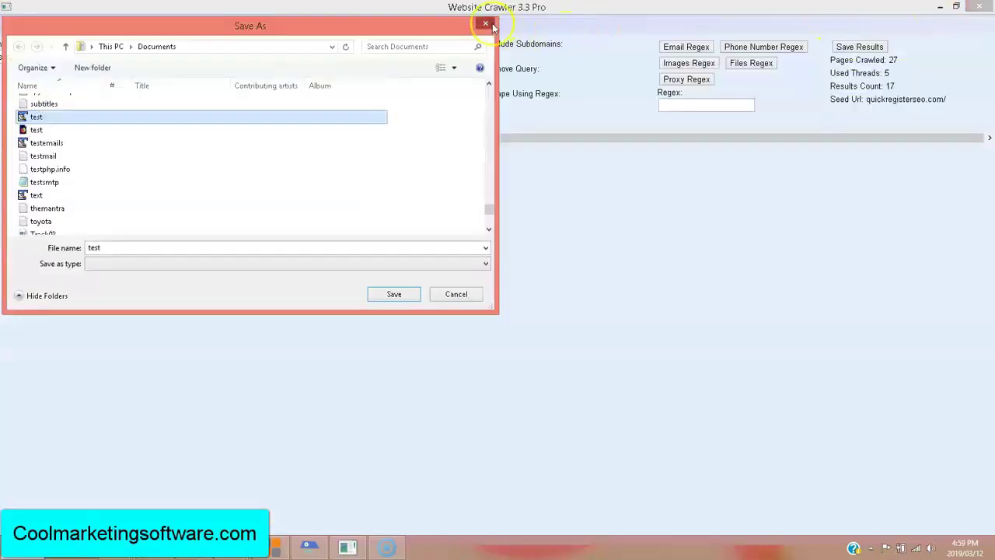
- Dismiss the save window, enable Scrape Using Regex and load the email regex pattern
key("Return")
left_click(526, 310)
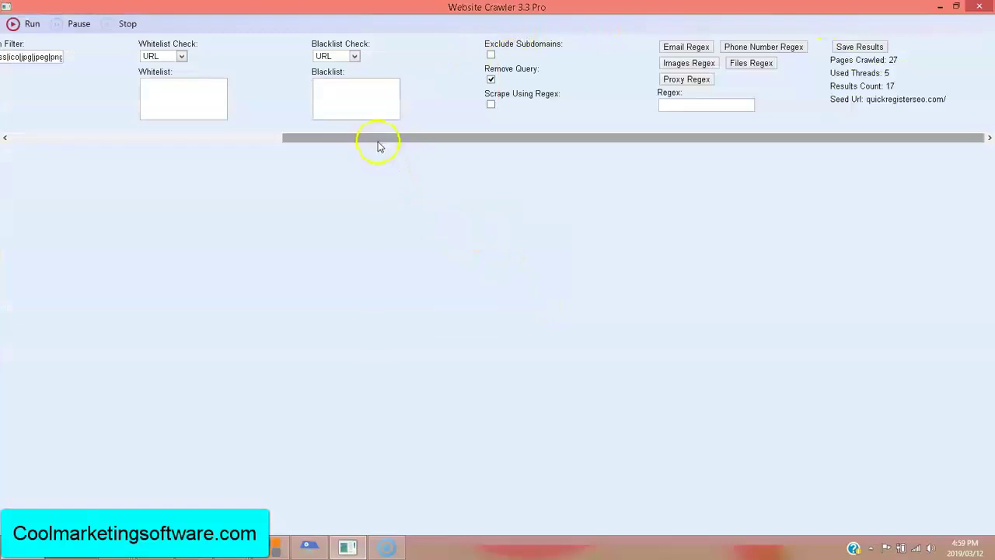
mouse_move(377, 138)
left_mouse_down()
mouse_move(209, 136)
mouse_move(526, 109)
left_mouse_up()
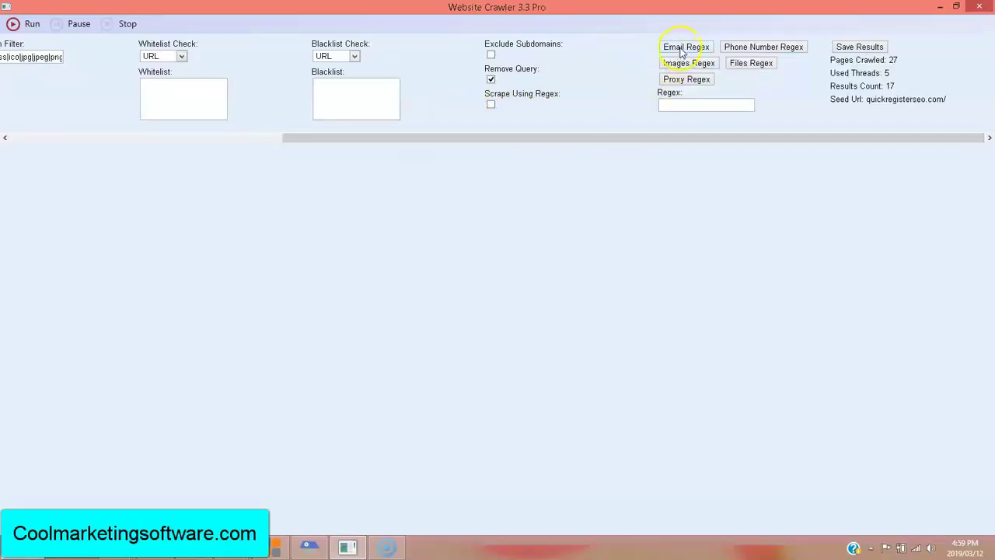
left_click(491, 108)
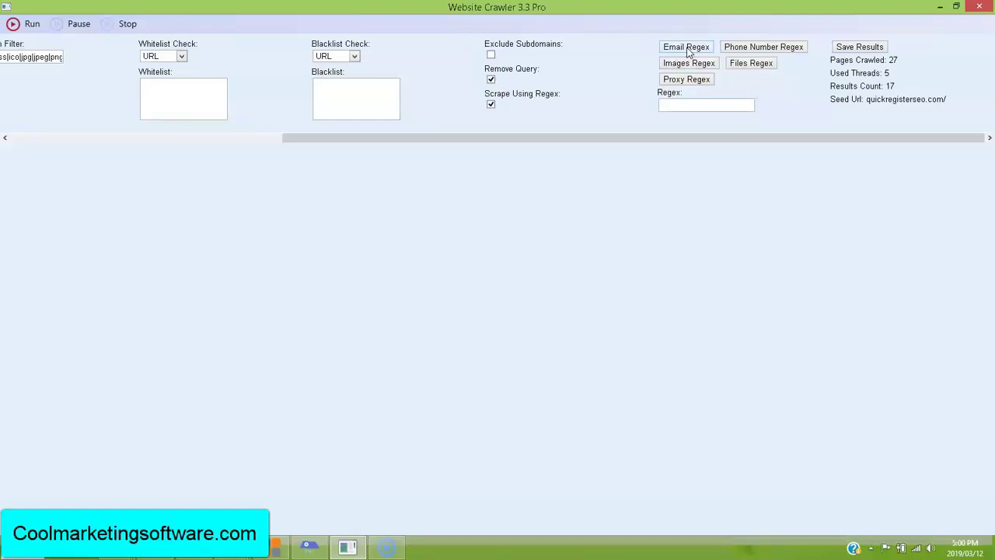
left_click(687, 48)
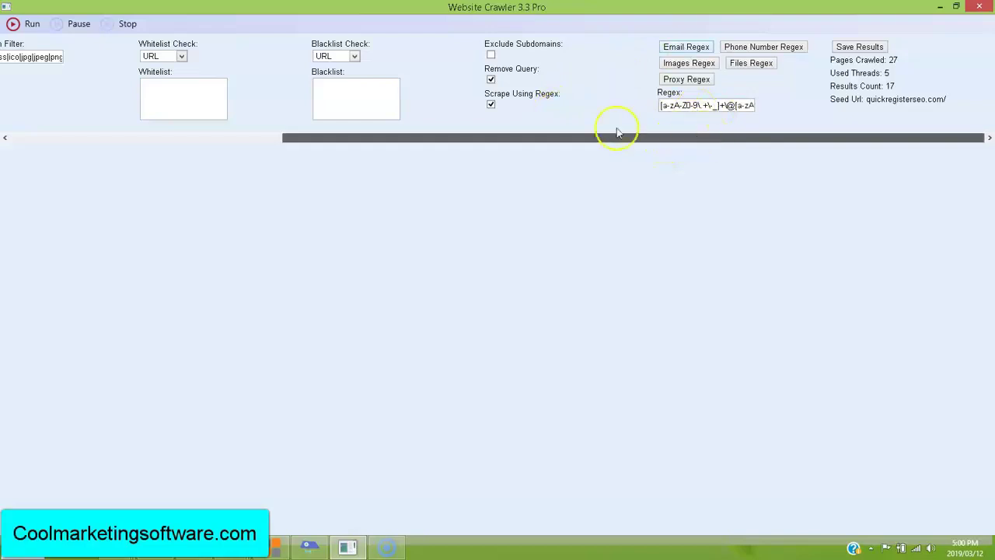
mouse_move(617, 133)
left_mouse_down()
mouse_move(599, 131)
mouse_move(739, 129)
left_mouse_up()
mouse_move(652, 128)
left_mouse_down()
mouse_move(396, 137)
mouse_move(698, 132)
mouse_move(362, 137)
left_mouse_up()
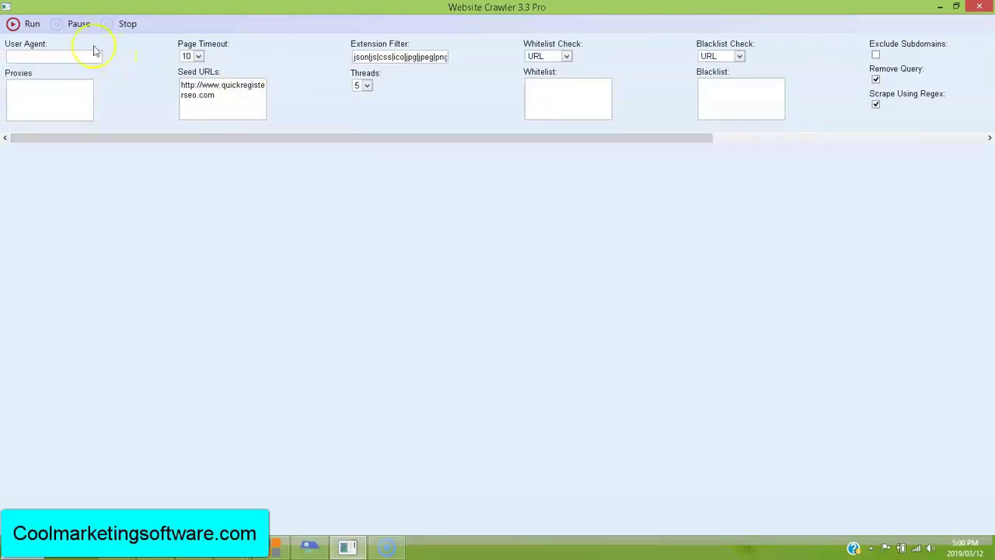
- Run a new email-regex crawl, which finds 2 results across 8 pages
left_click(30, 23)
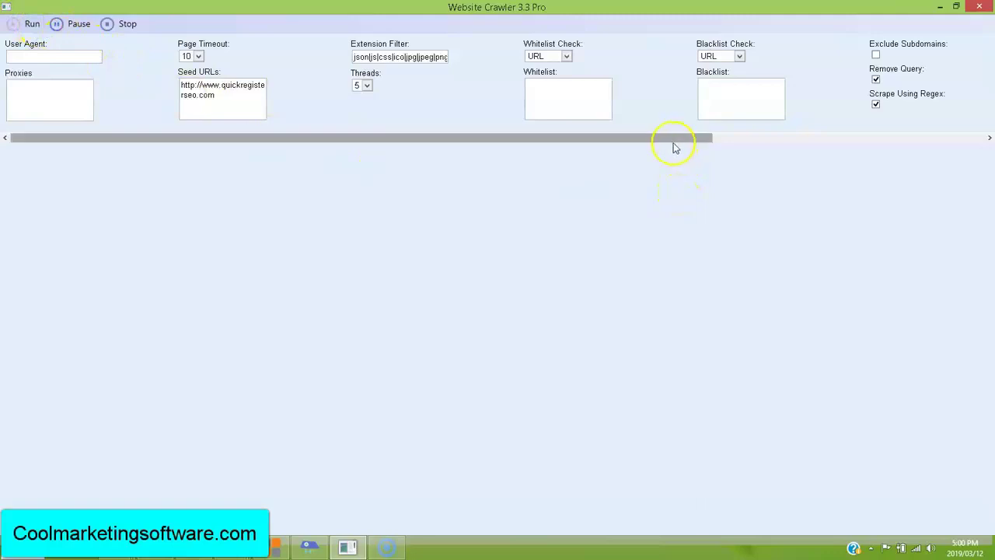
left_click_drag(674, 139, 958, 138)
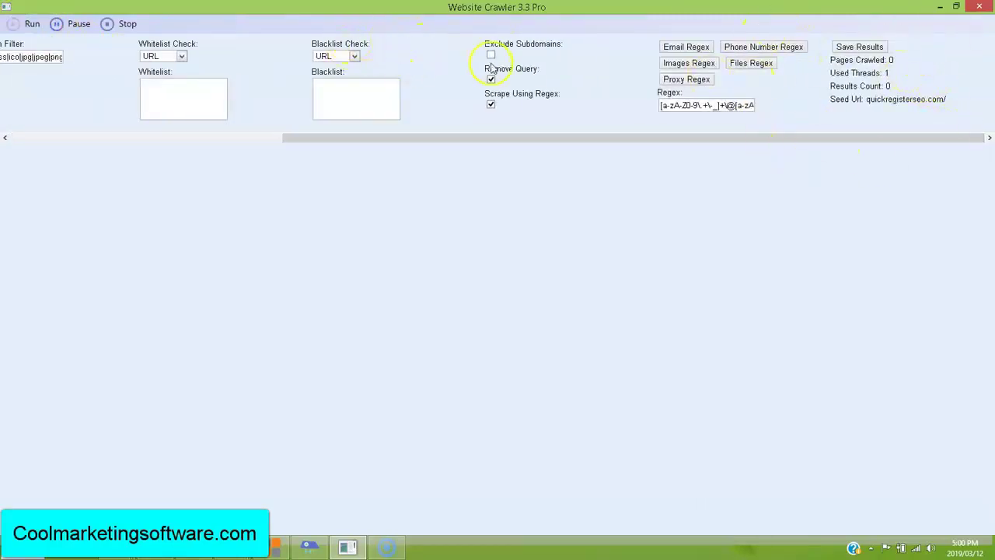
left_click_drag(563, 140, 250, 162)
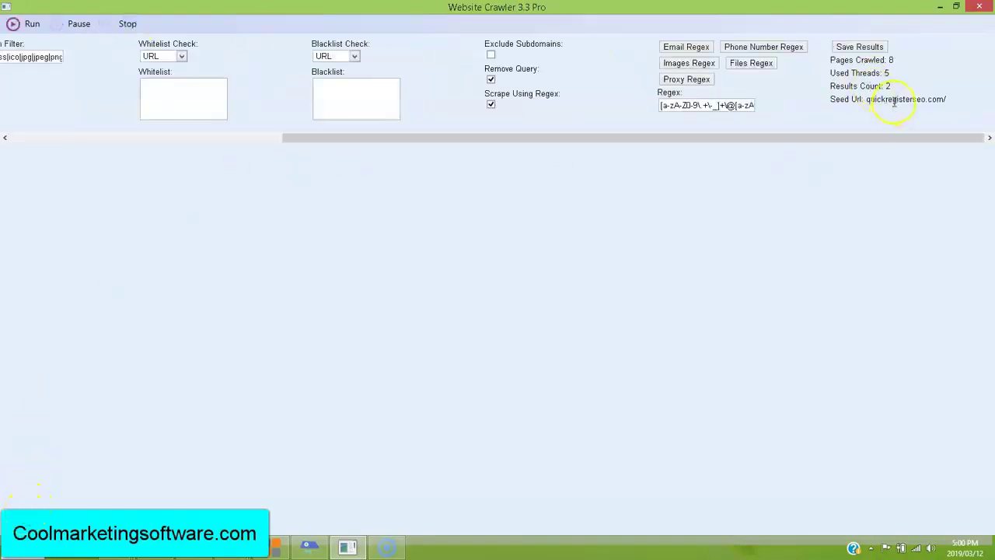
- Save the email results as test2.csv and acknowledge the confirmation
left_click(864, 47)
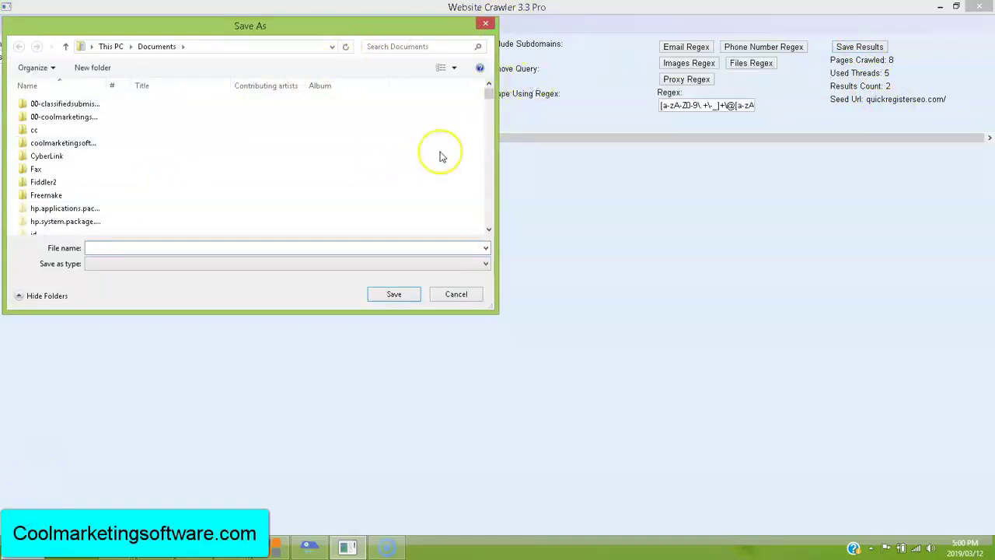
type("test2.csv")
left_click(395, 305)
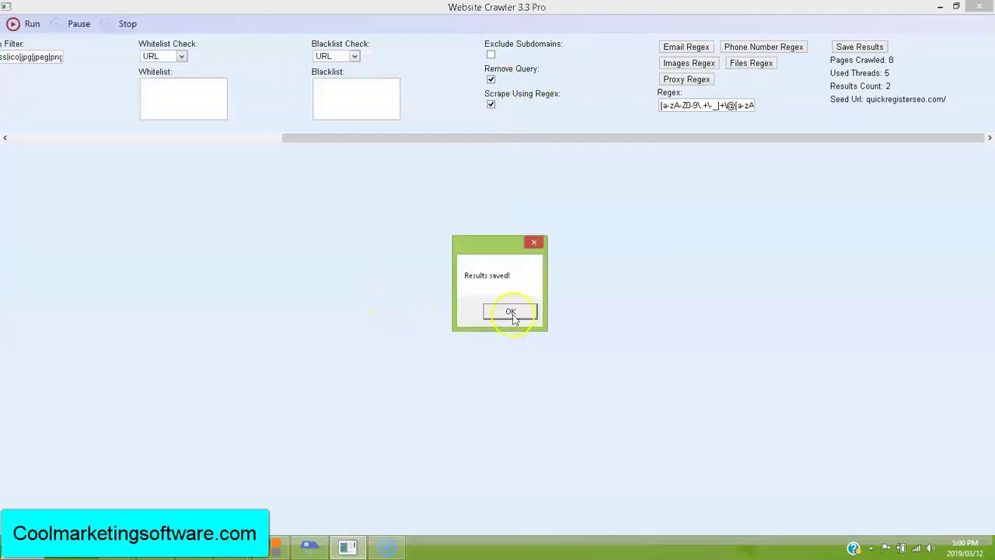
left_click(509, 312)
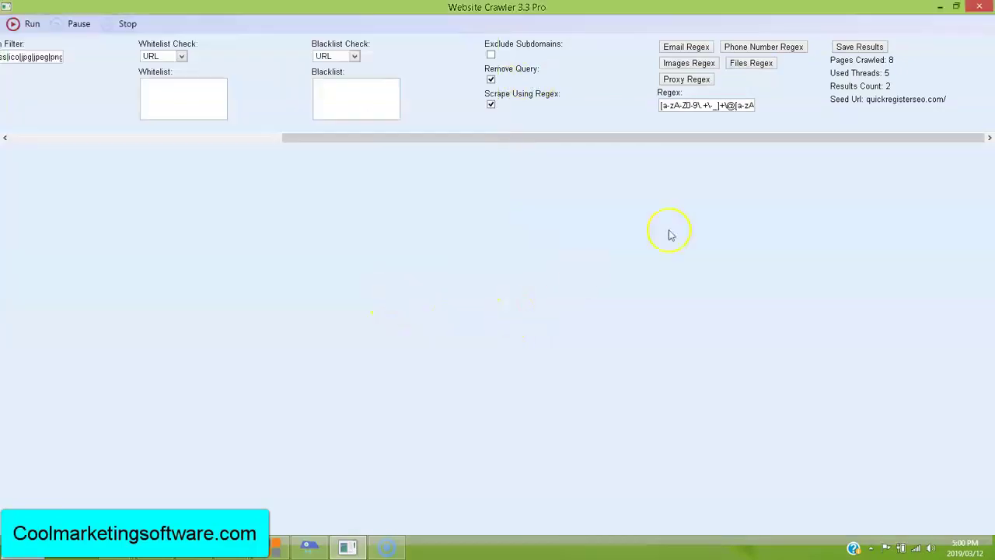
- Find test2.csv in the Documents file browser and open it with TextPad
left_click(853, 51)
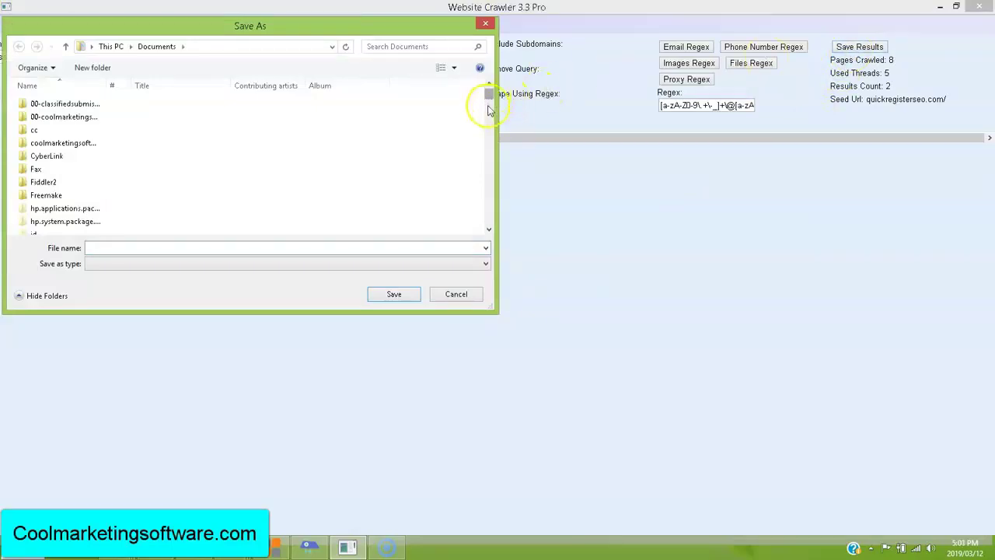
left_click_drag(488, 109, 497, 215)
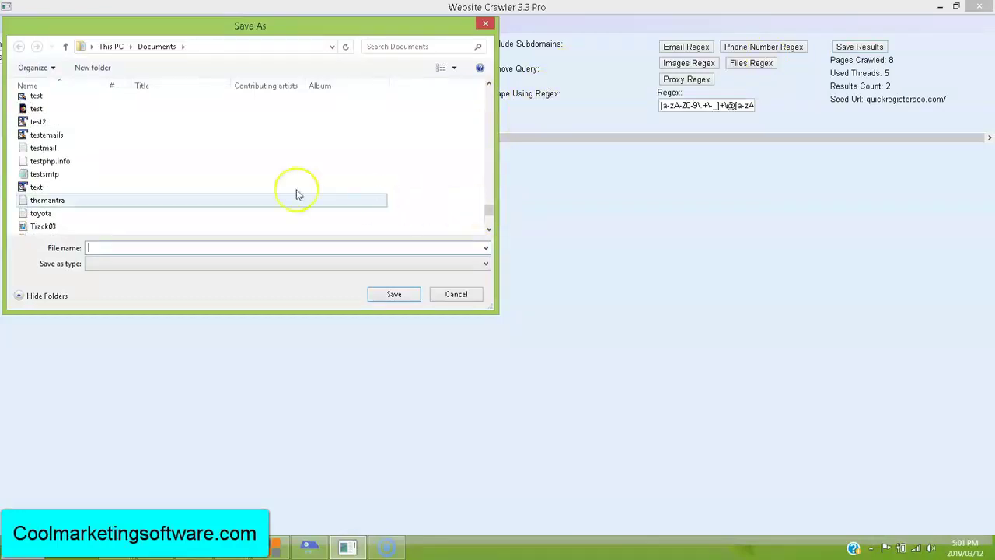
right_click(36, 125)
mouse_move(73, 217)
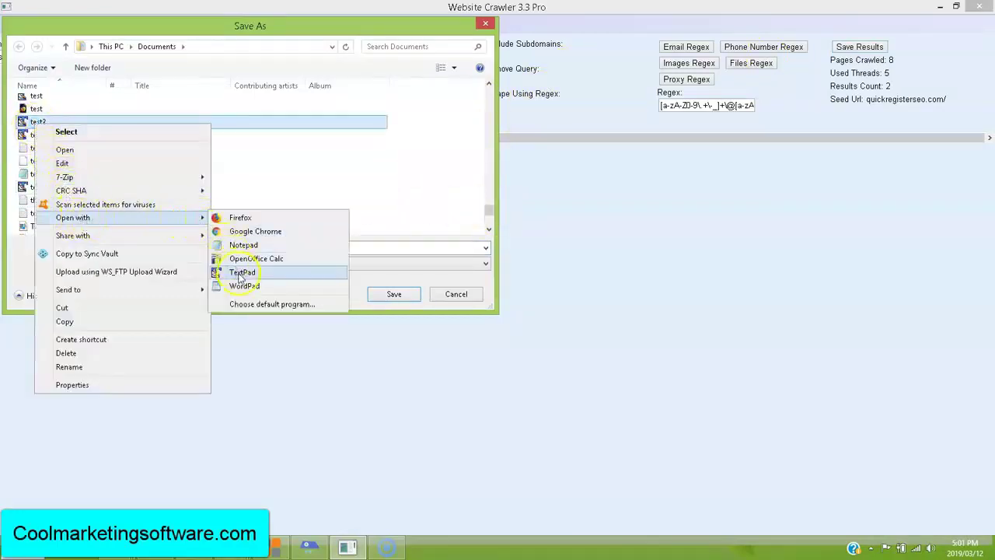
left_click(241, 272)
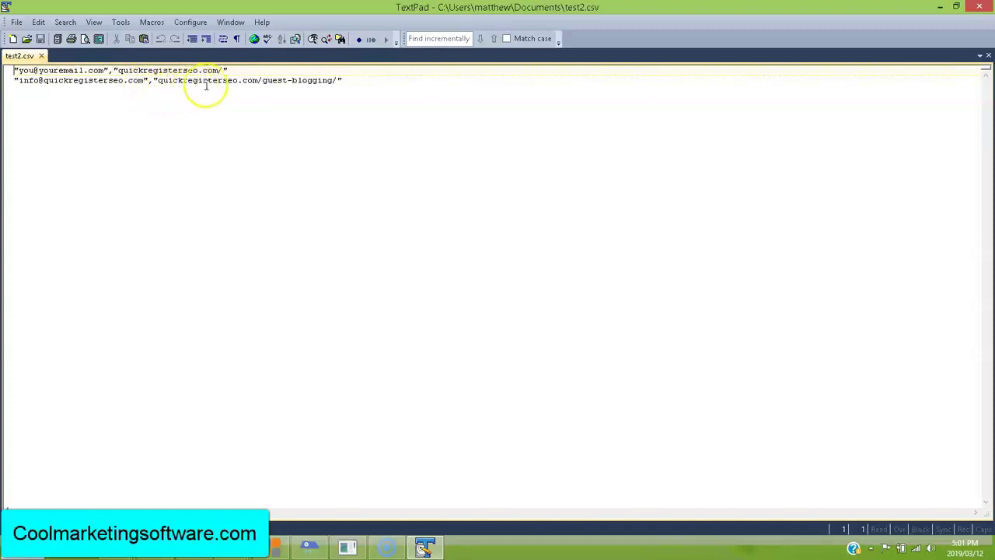
- Point to the second scraped email and its source page in test2.csv
left_click(344, 81)
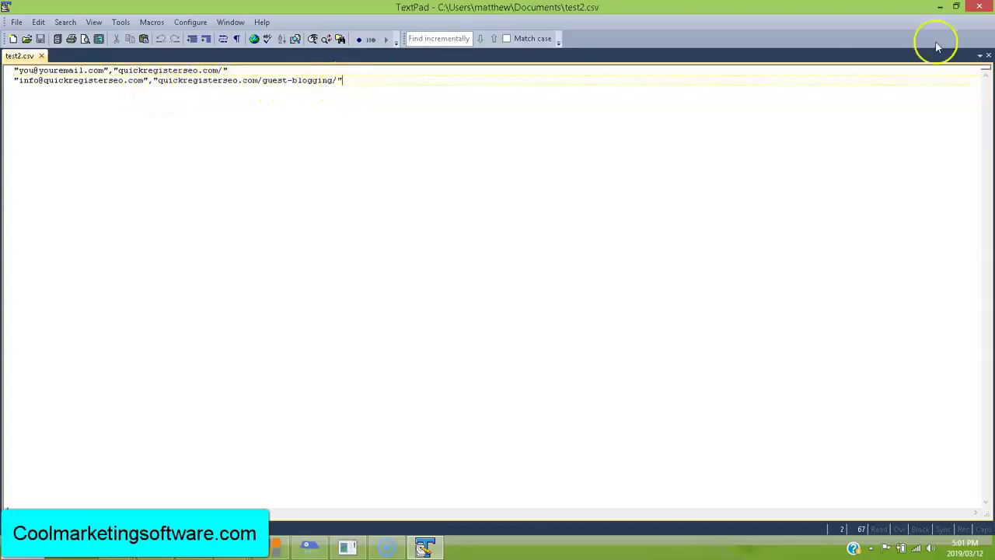
- Close TextPad, cancel the save window and dismiss the CSV-only warning
left_click(981, 7)
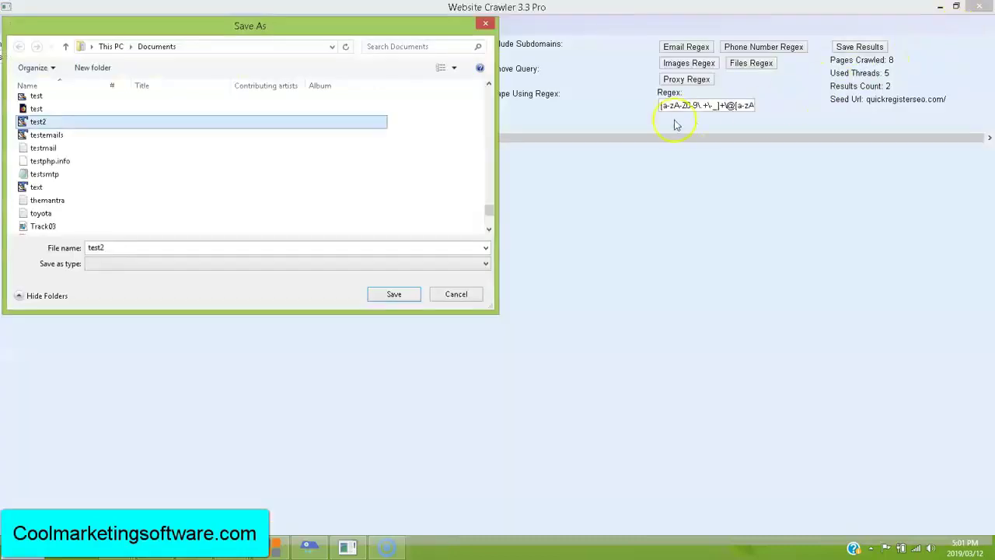
key("Return")
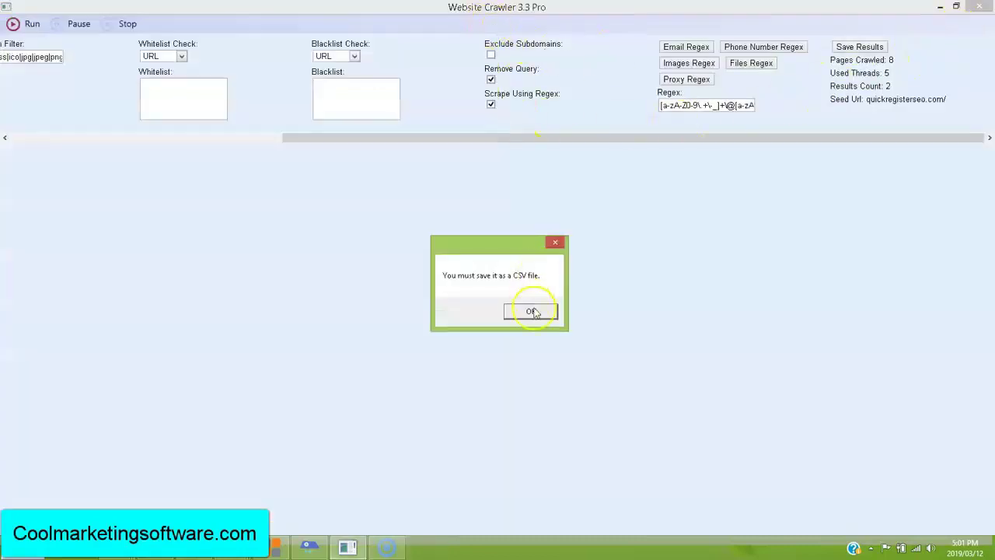
left_click(531, 310)
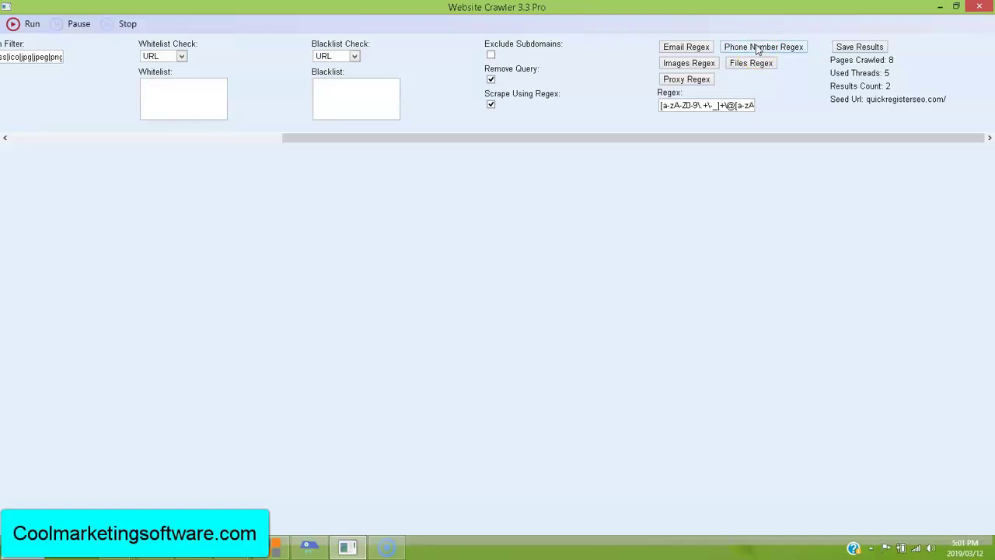
- Load the Files Regex pattern and run a new crawl, which finds 1 result
left_click(761, 66)
left_click(751, 64)
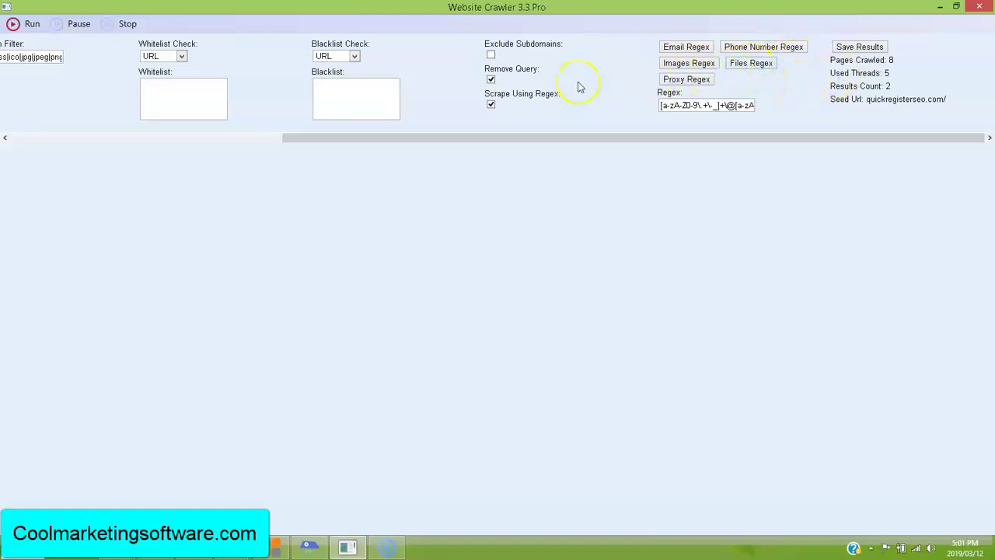
left_click(31, 33)
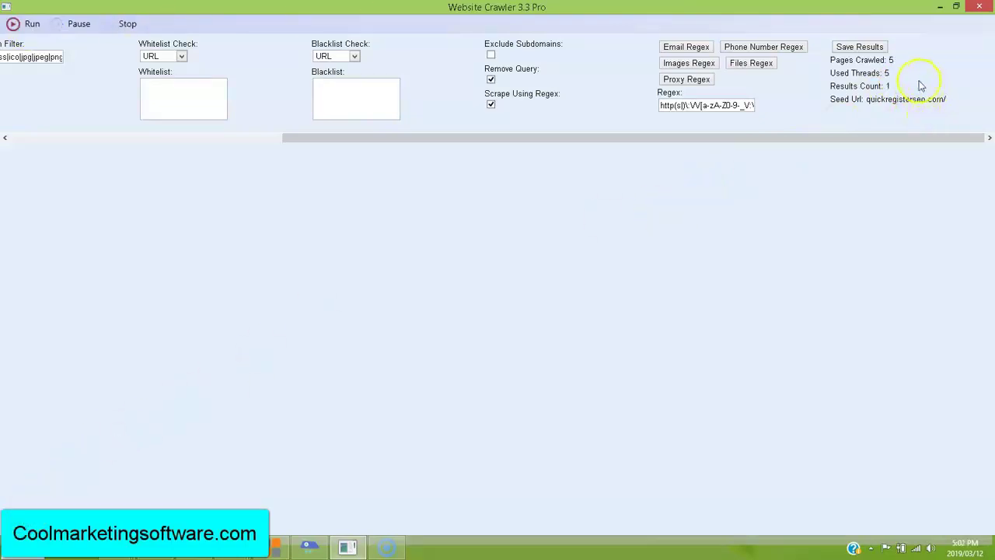
- Save the image-regex crawl's single result as test3.csv in Documents
left_click(859, 47)
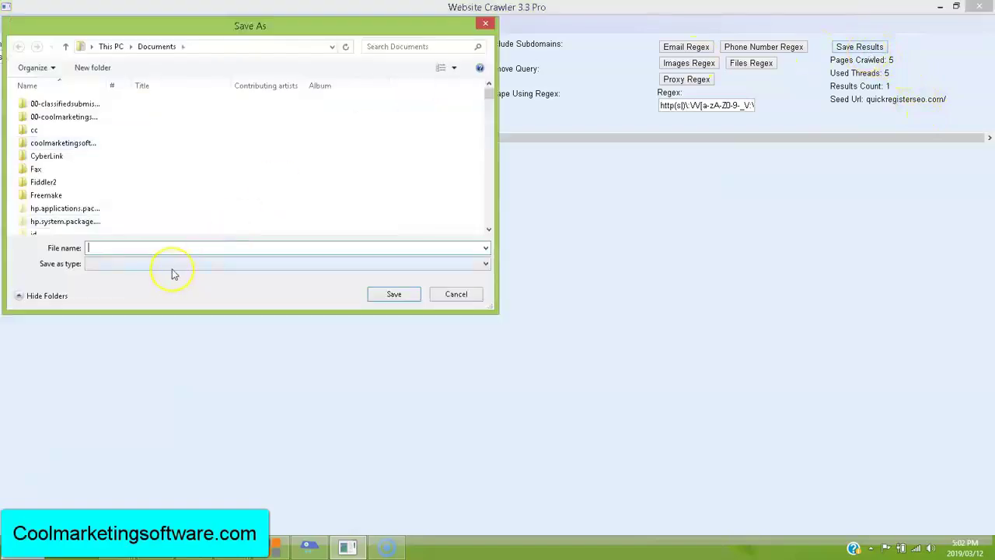
type("test")
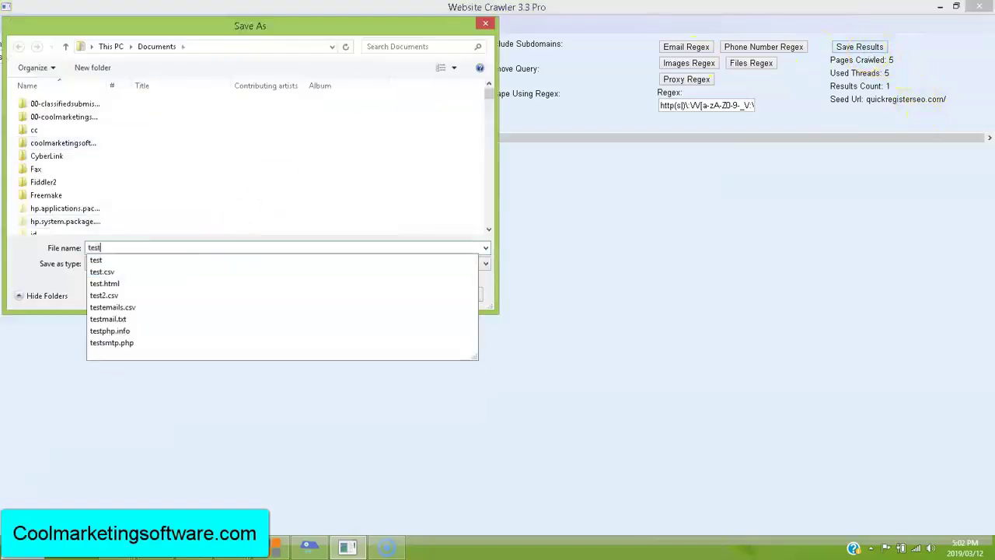
type("3.csv")
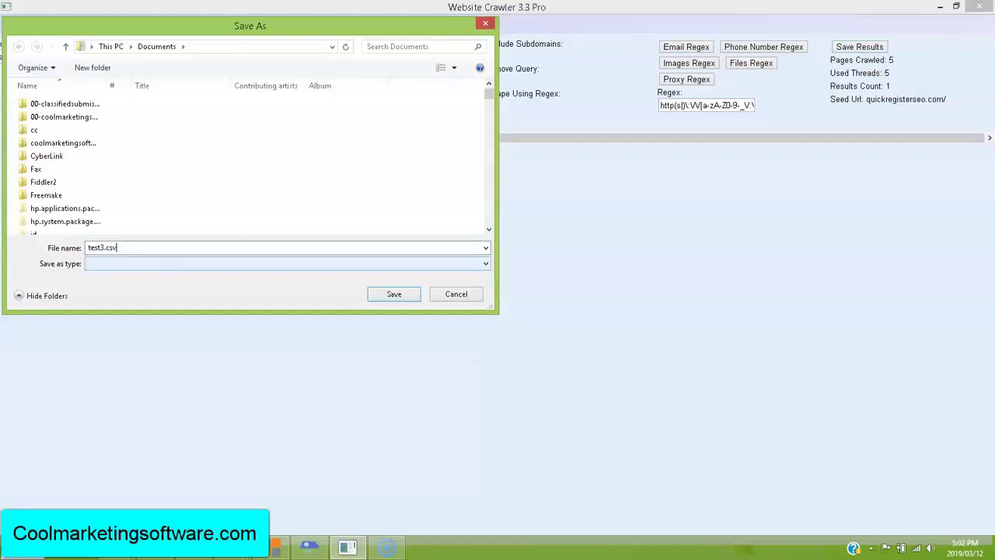
left_click(394, 294)
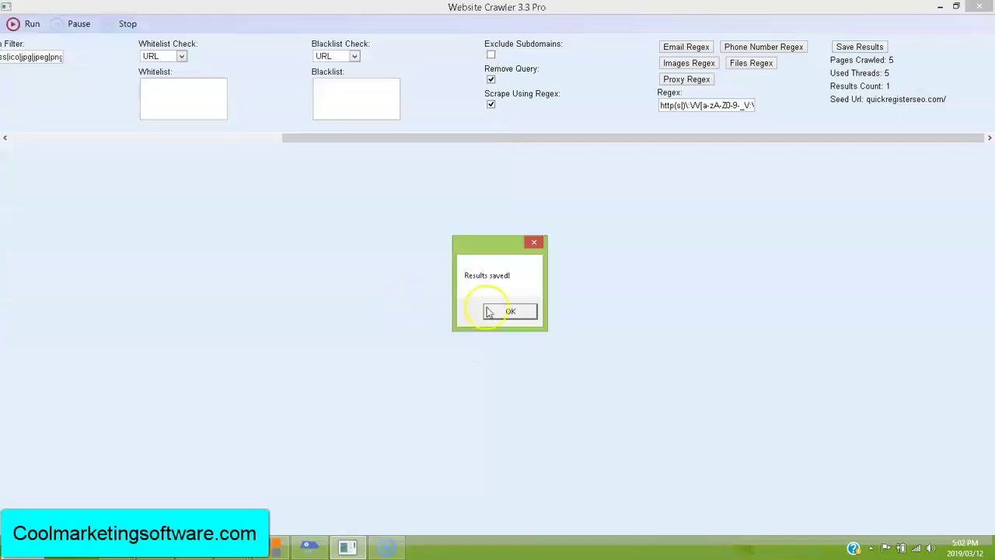
left_click(505, 313)
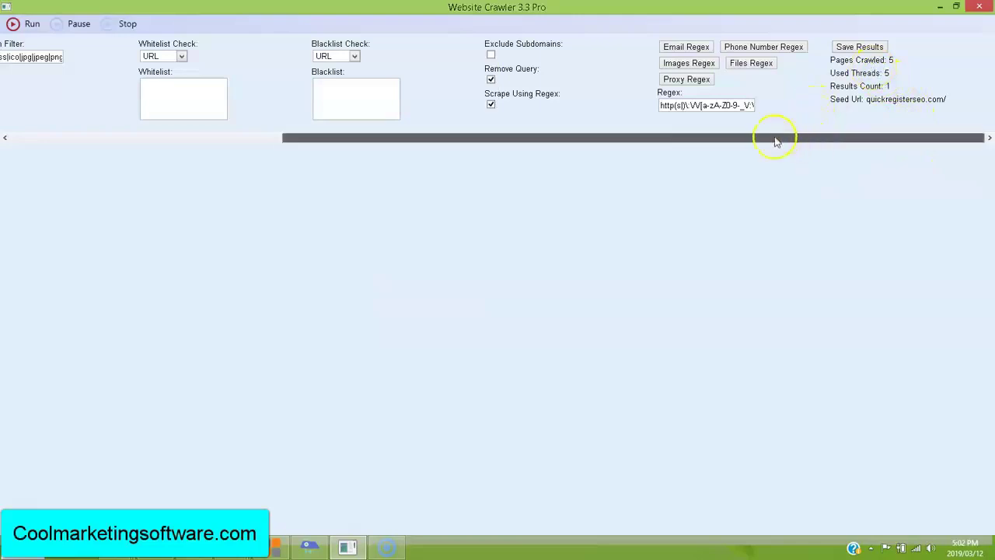
left_click_drag(775, 140, 395, 148)
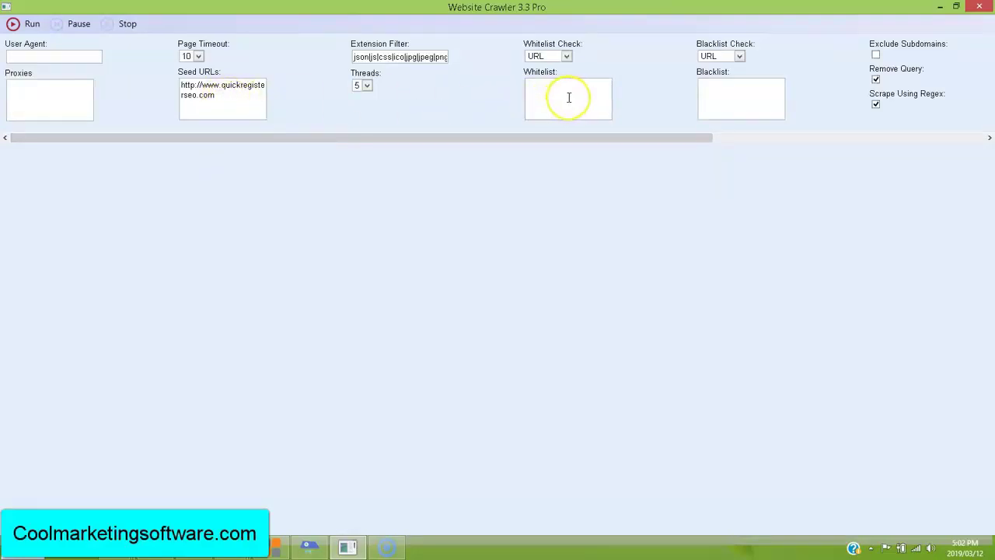
left_click(576, 99)
left_click_drag(533, 139, 687, 137)
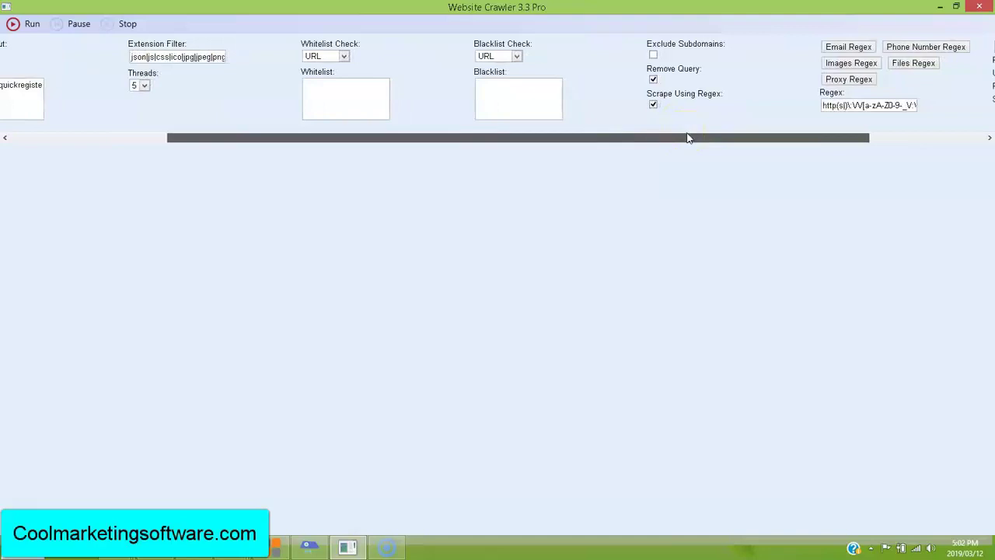
left_click_drag(687, 137, 794, 142)
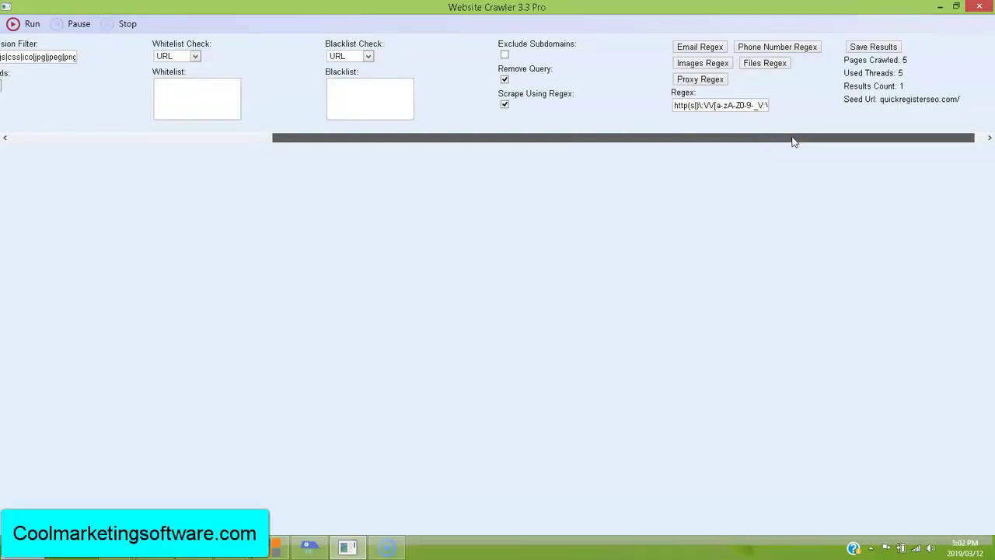
- Save the single-result crawl as test4.csv in Documents
left_click_drag(794, 142, 795, 137)
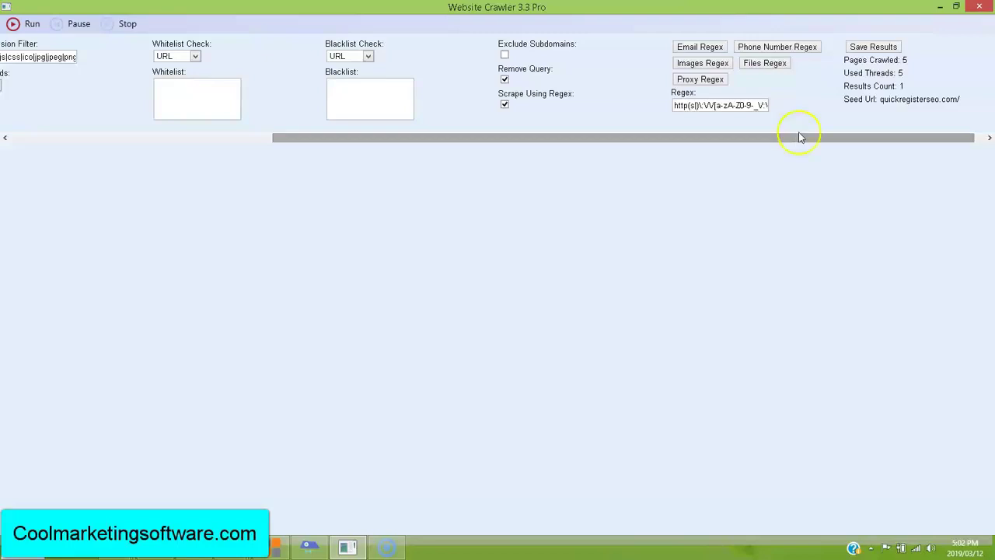
left_click(870, 47)
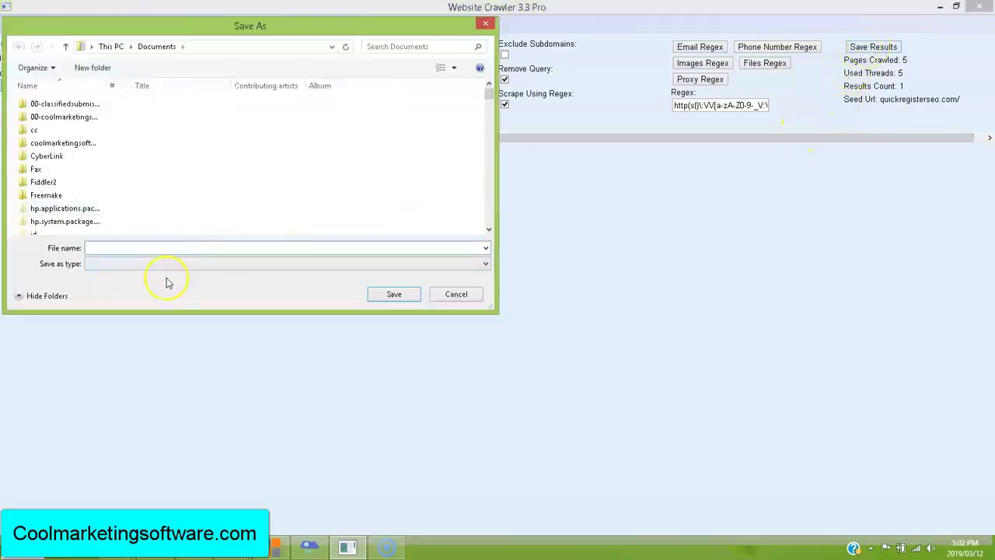
type("test")
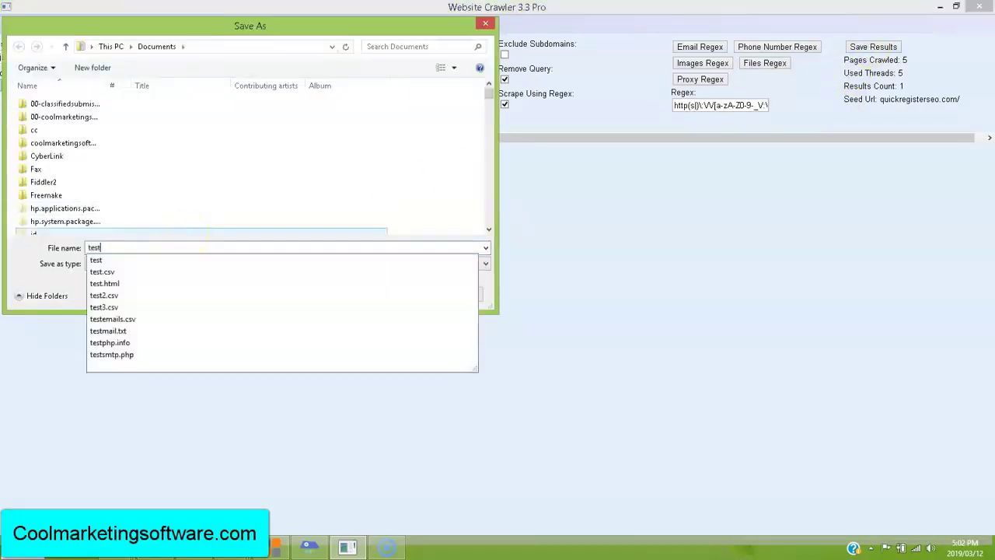
type("4.csv")
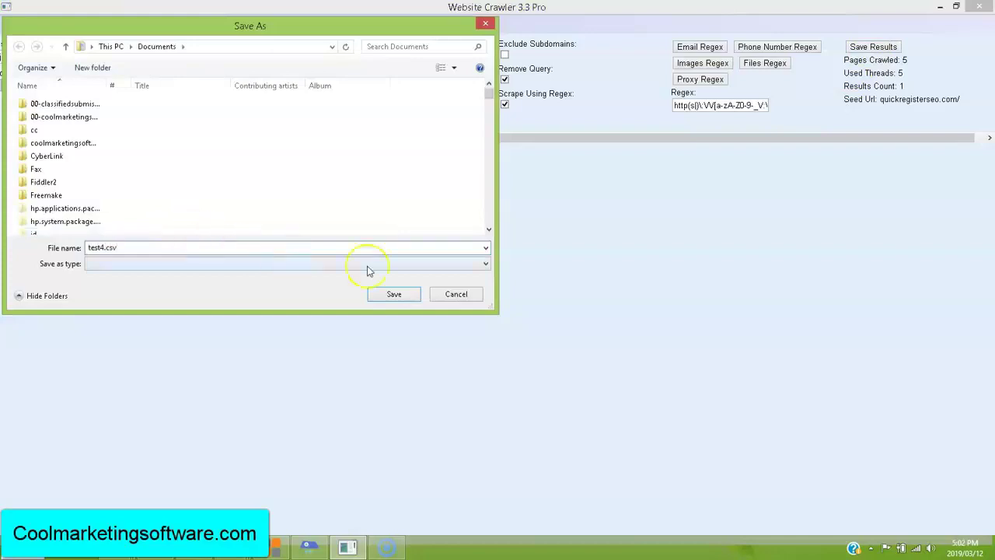
left_click(396, 293)
left_click(509, 313)
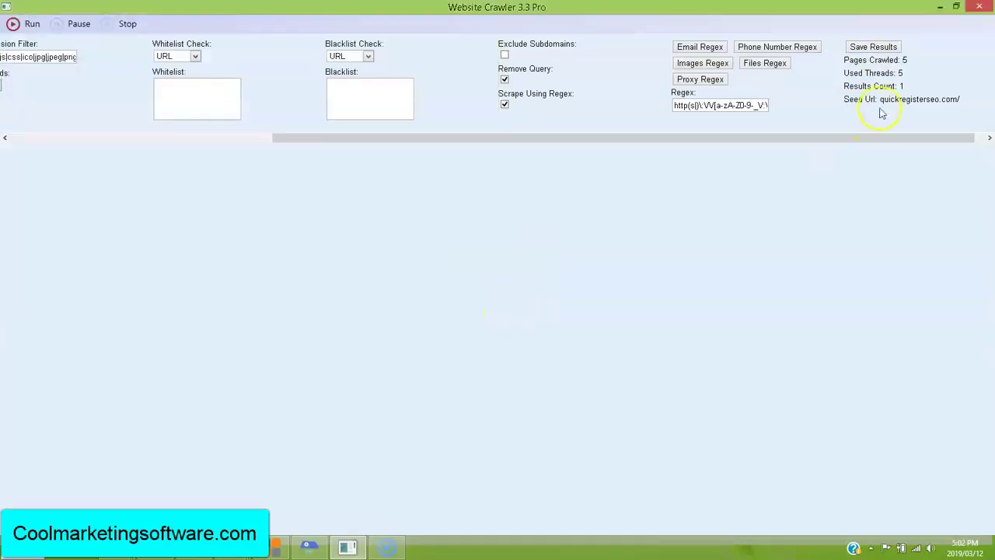
- Locate test4.csv in the file browser and show its Open with program list
left_click(870, 49)
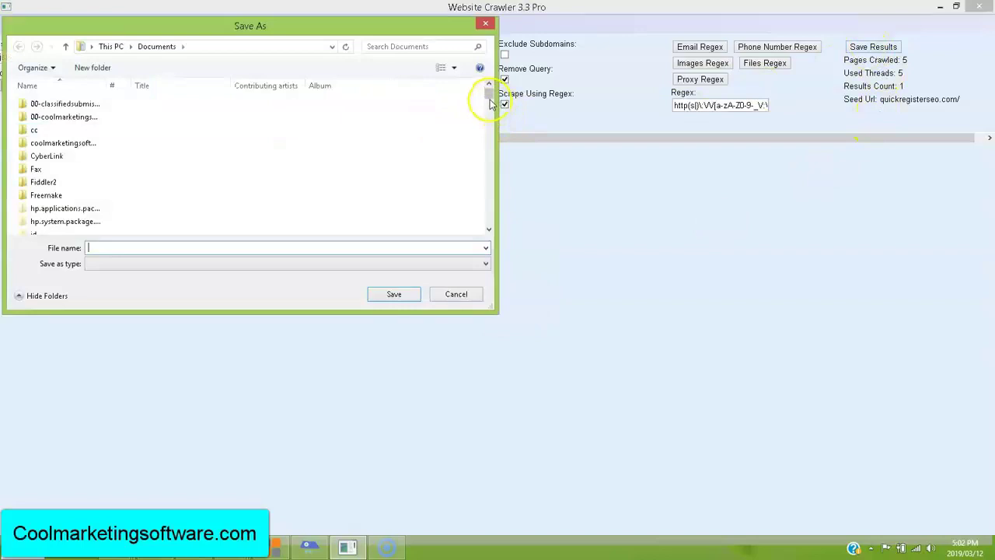
scroll(498, 194, "down", 5)
scroll(487, 126, "down", 3)
left_click_drag(487, 126, 501, 213)
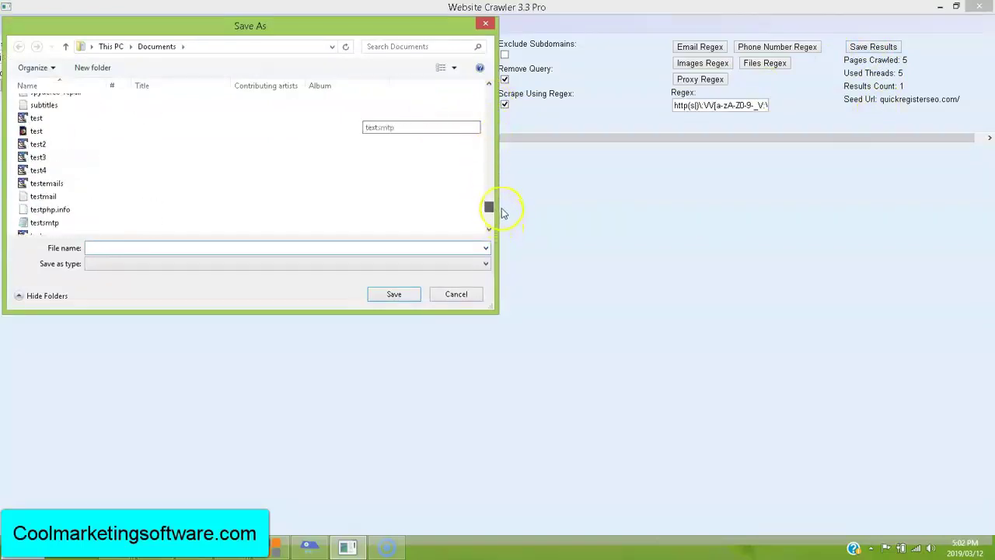
left_click(41, 171)
right_click(41, 174)
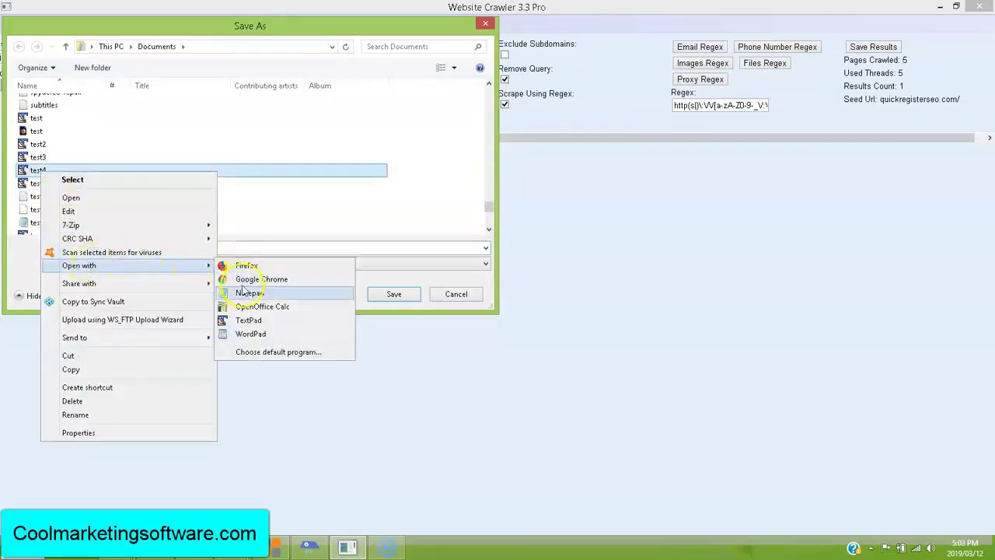
- Open test4.csv in TextPad, highlight the classified-sites PDF link, then close TextPad
left_click(250, 319)
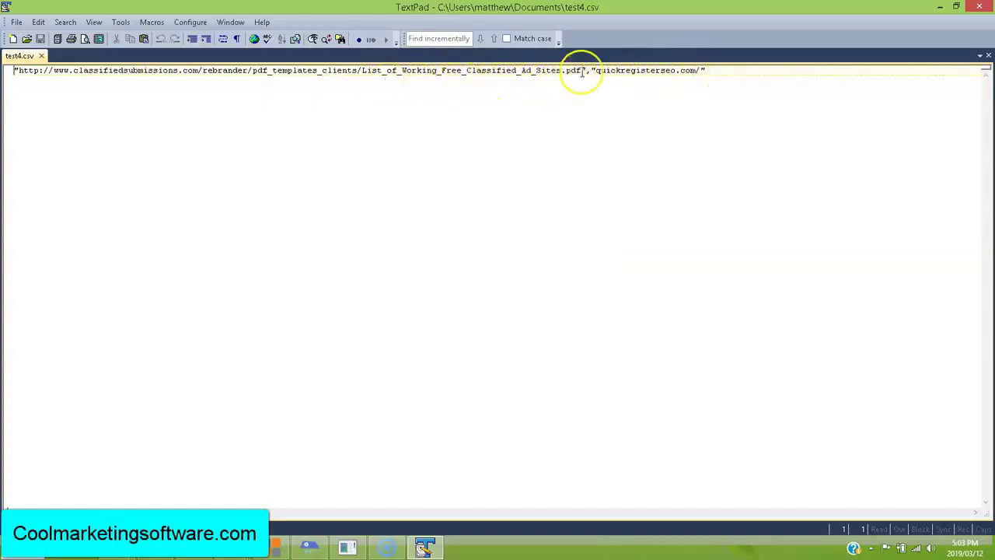
left_click_drag(581, 71, 37, 92)
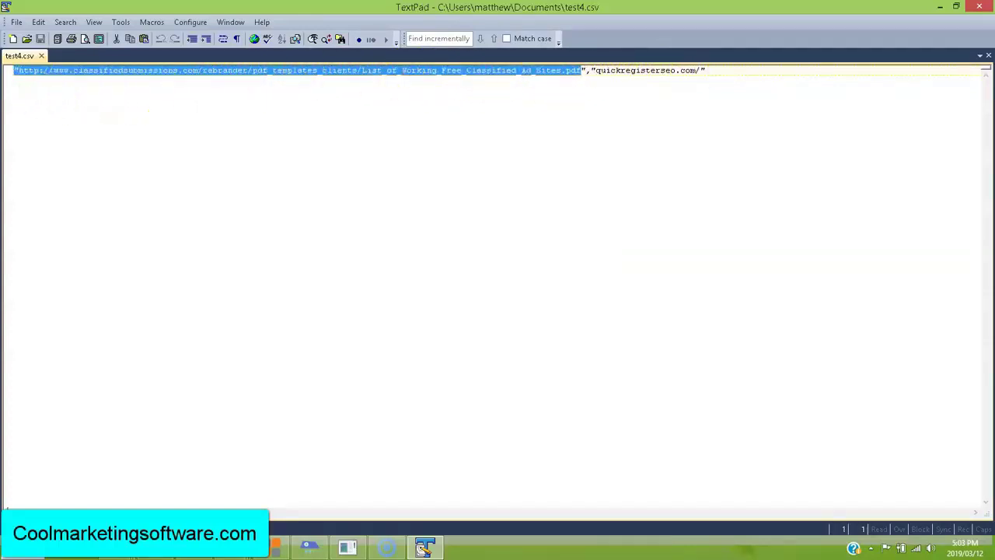
left_click(981, 9)
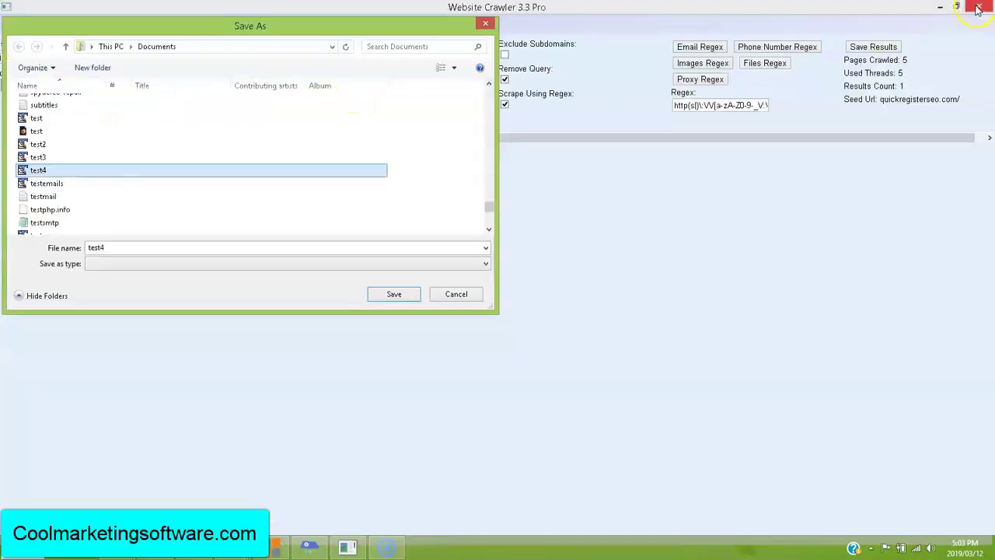
- Dismiss the Save As dialog and CSV reminder, then review the quickregisterseo.com seed URL settings
left_click(487, 20)
left_click(527, 310)
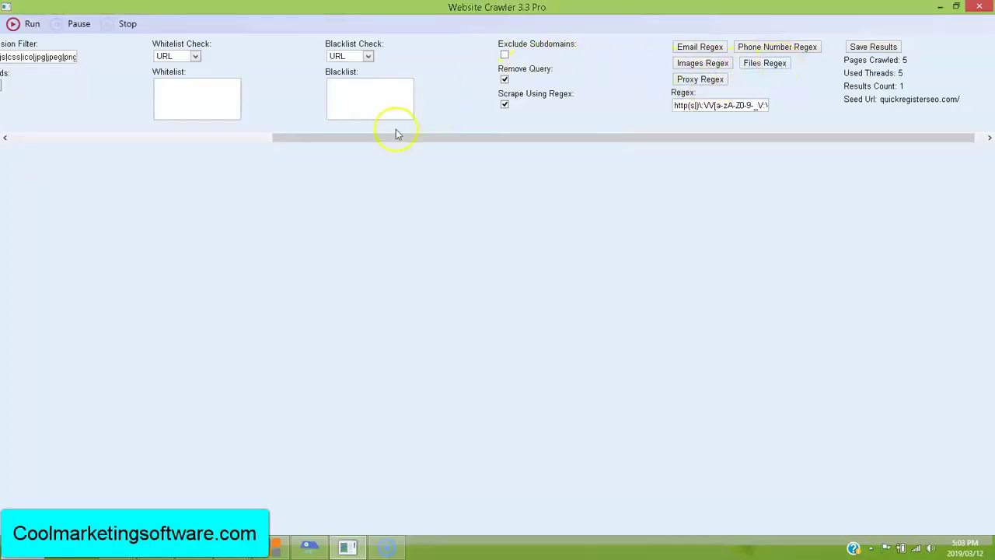
left_click_drag(388, 143, 187, 140)
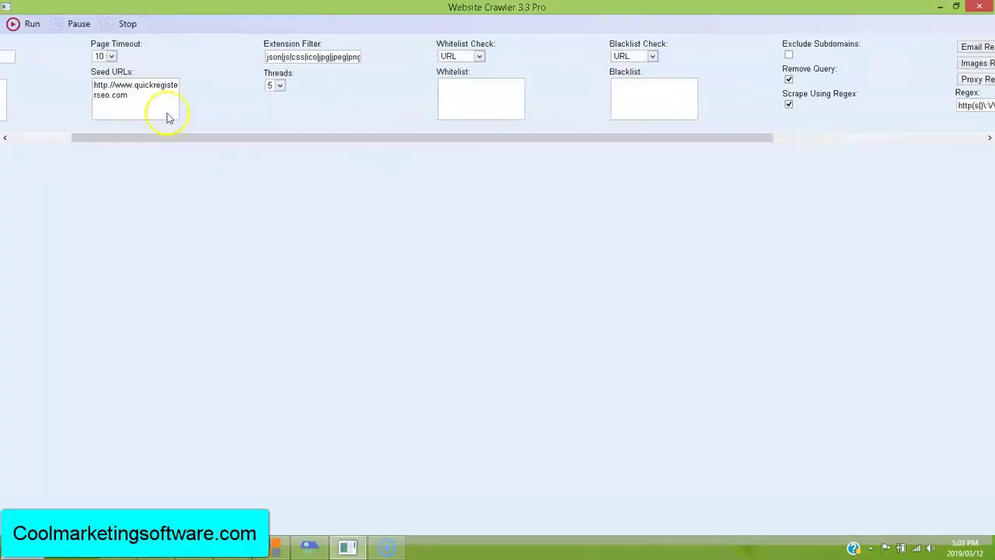
left_click(153, 97)
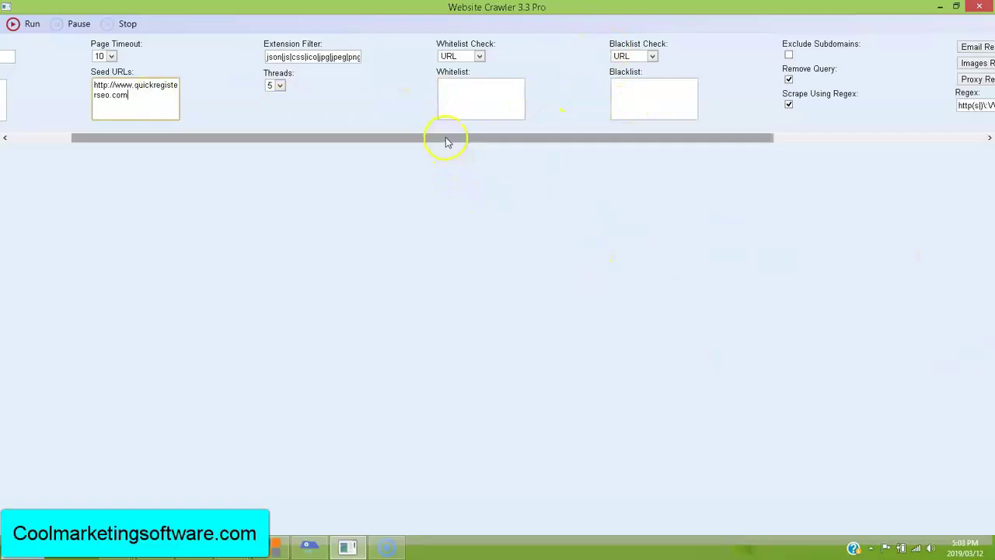
left_click_drag(447, 142, 350, 143)
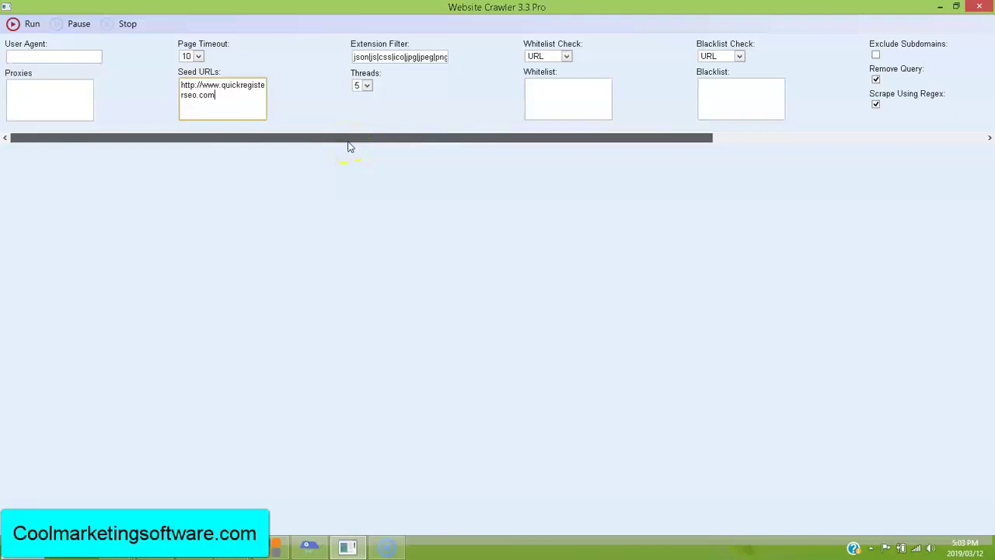
mouse_move(386, 140)
left_mouse_down()
mouse_move(431, 142)
mouse_move(244, 143)
left_mouse_up()
left_click(58, 100)
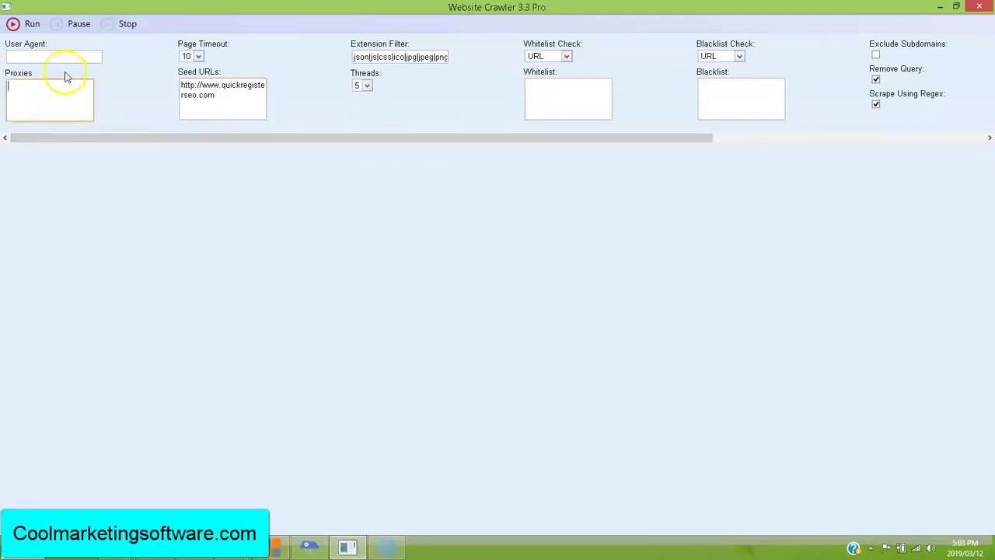
left_click(67, 57)
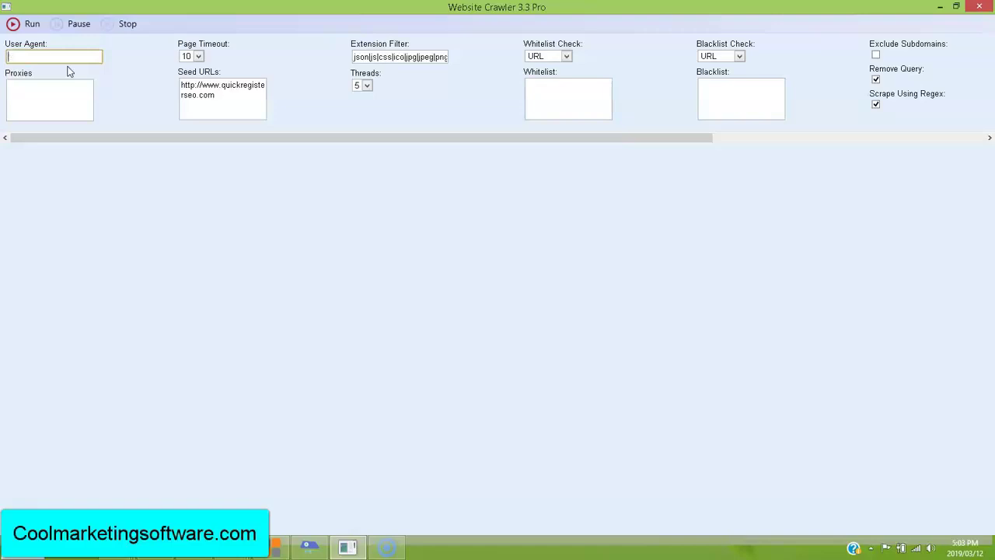
left_click(49, 95)
- Set the Whitelist Check dropdown to Innertext
left_click(564, 93)
left_click(568, 56)
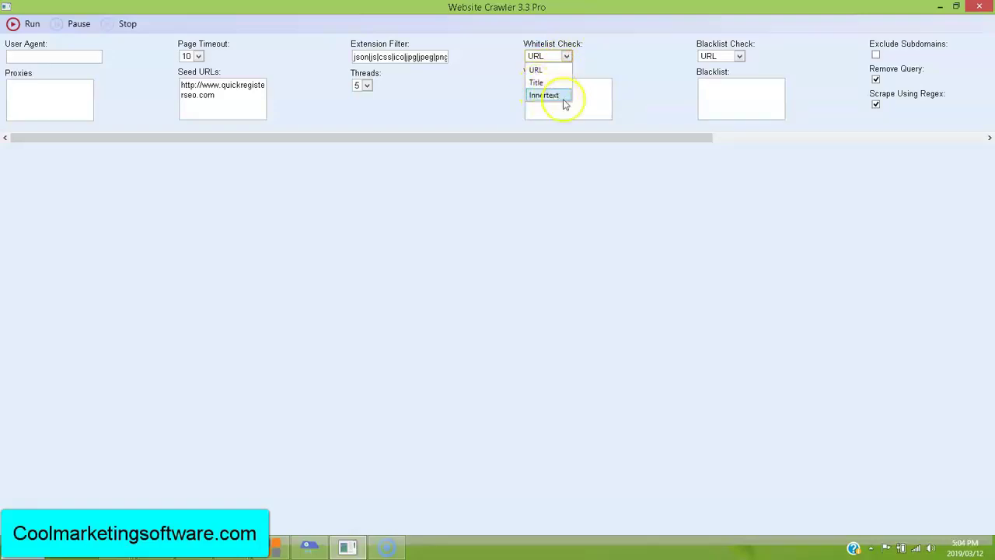
left_click(585, 97)
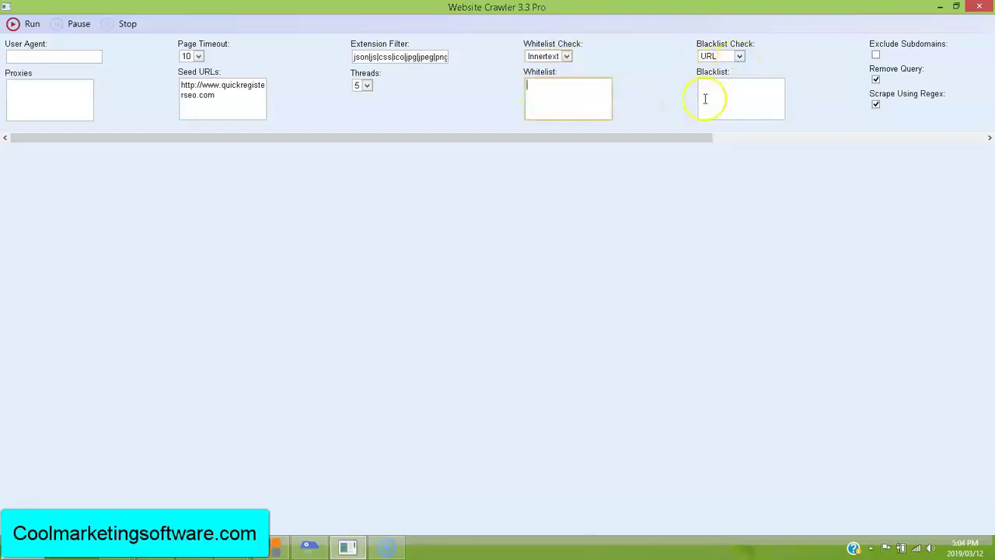
- Set the Blacklist Check dropdown to Title
left_click(739, 58)
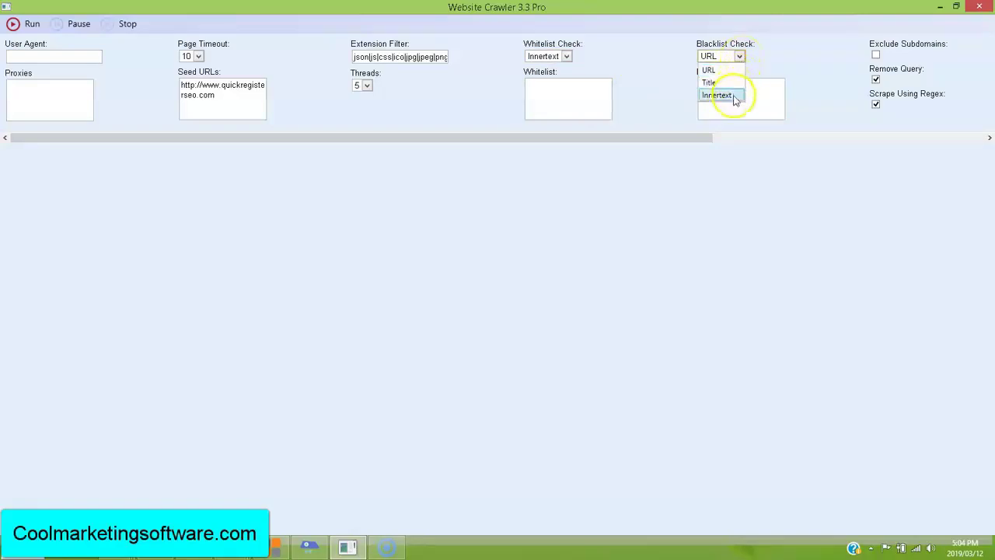
left_click(770, 100)
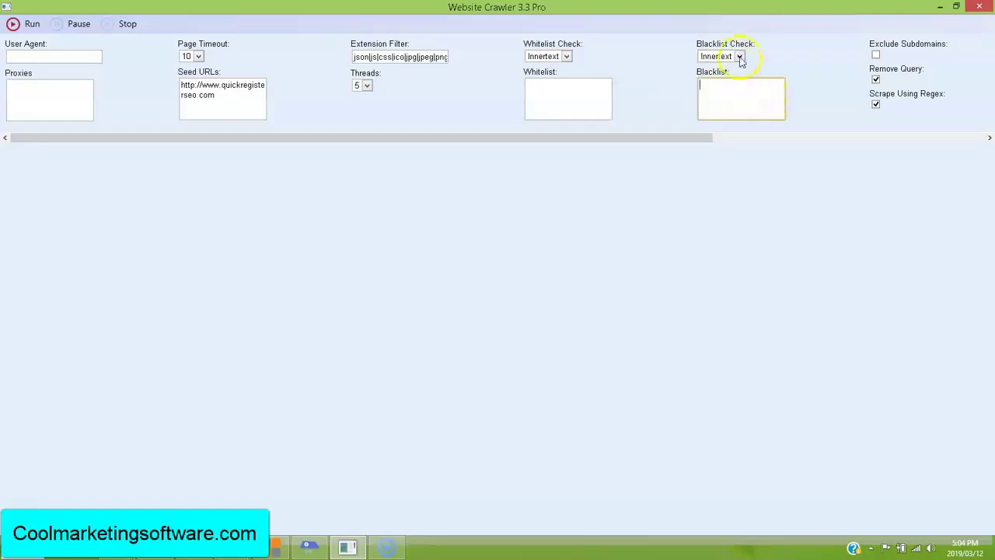
left_click(740, 56)
left_click(724, 70)
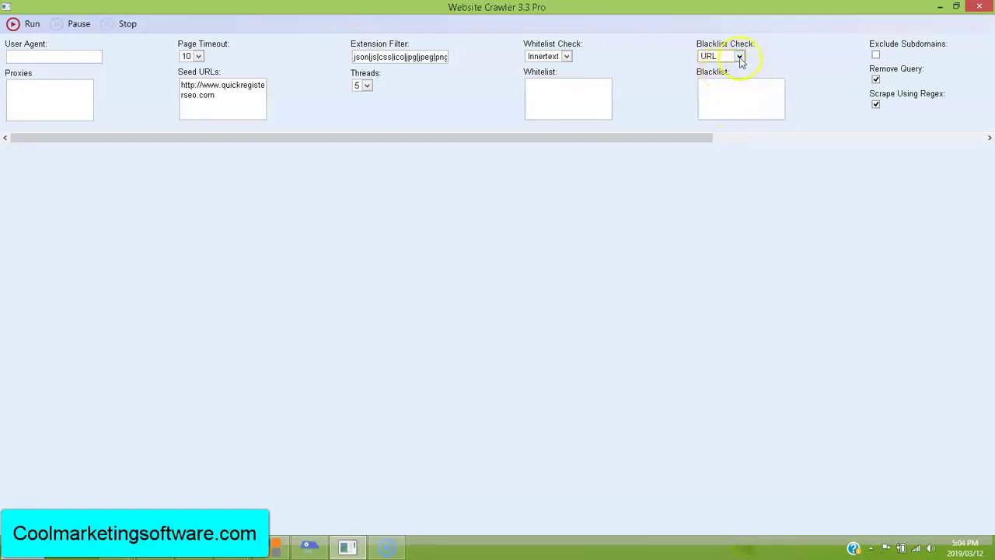
left_click(739, 56)
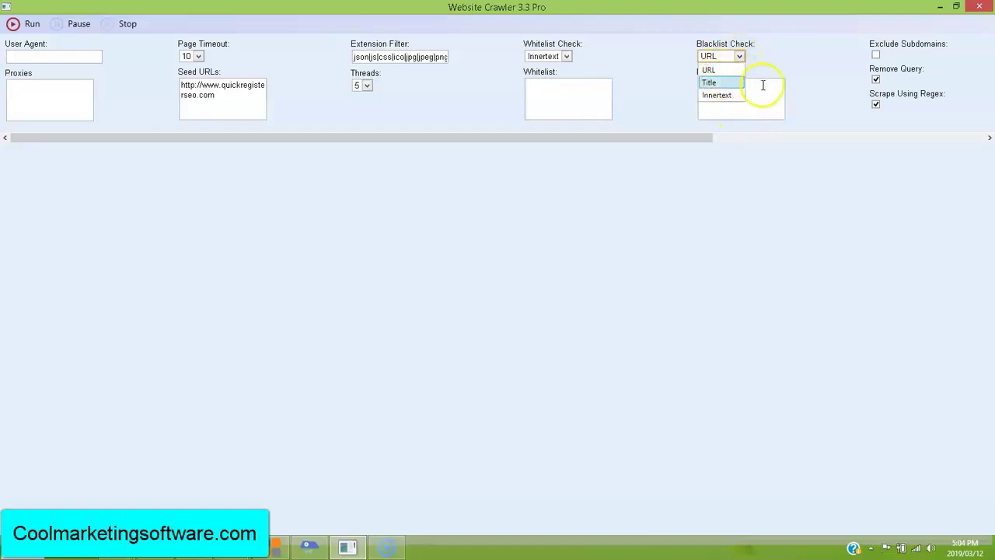
left_click(764, 87)
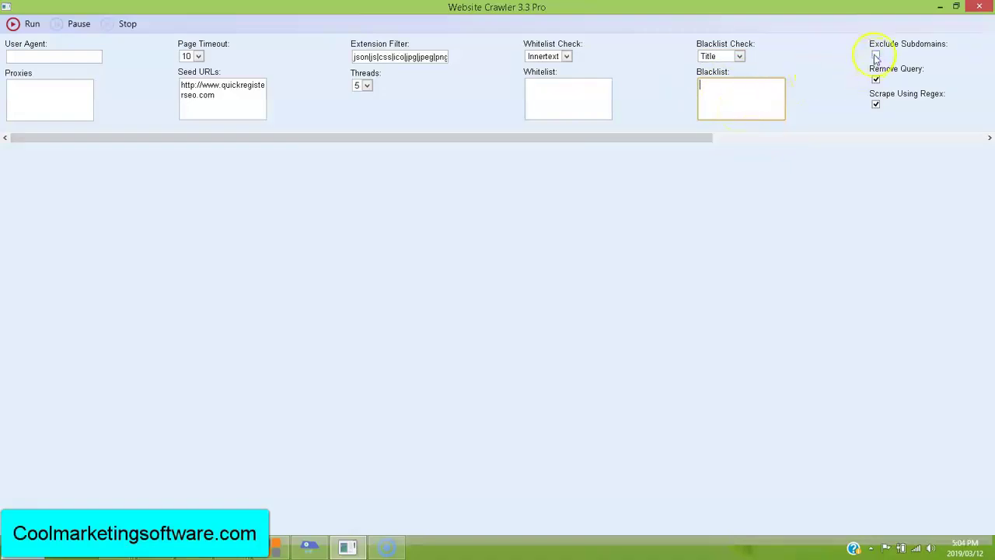
left_click_drag(677, 142, 544, 139)
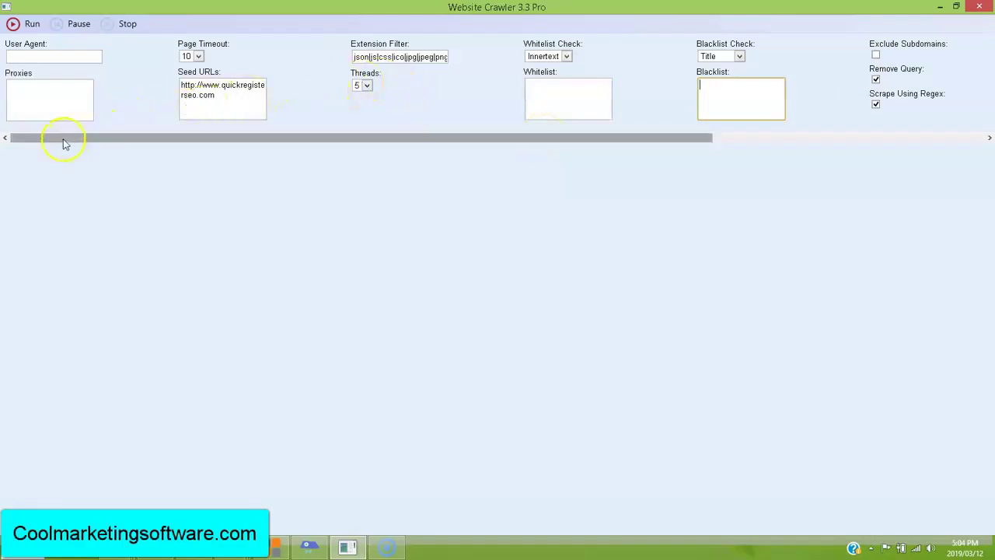
left_click(199, 56)
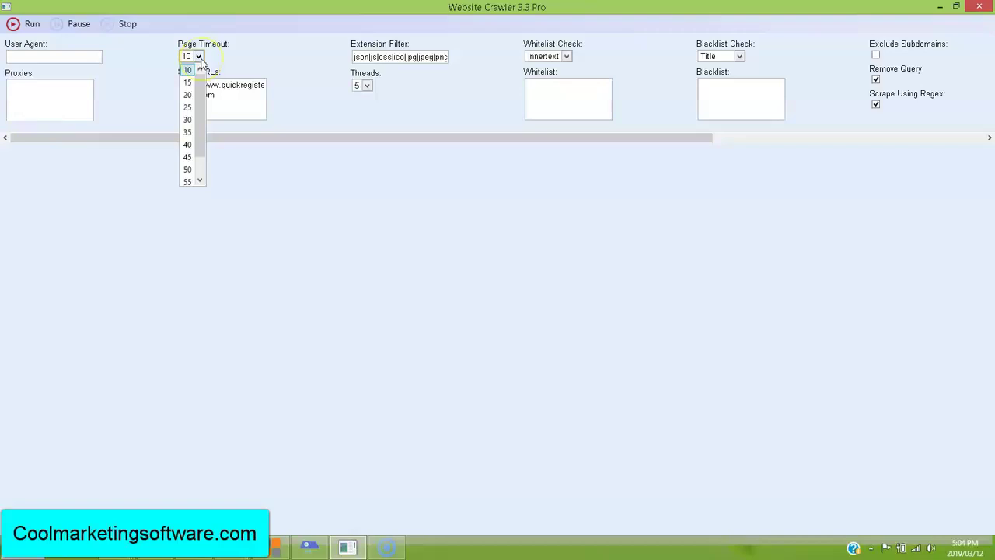
left_click_drag(199, 88, 201, 145)
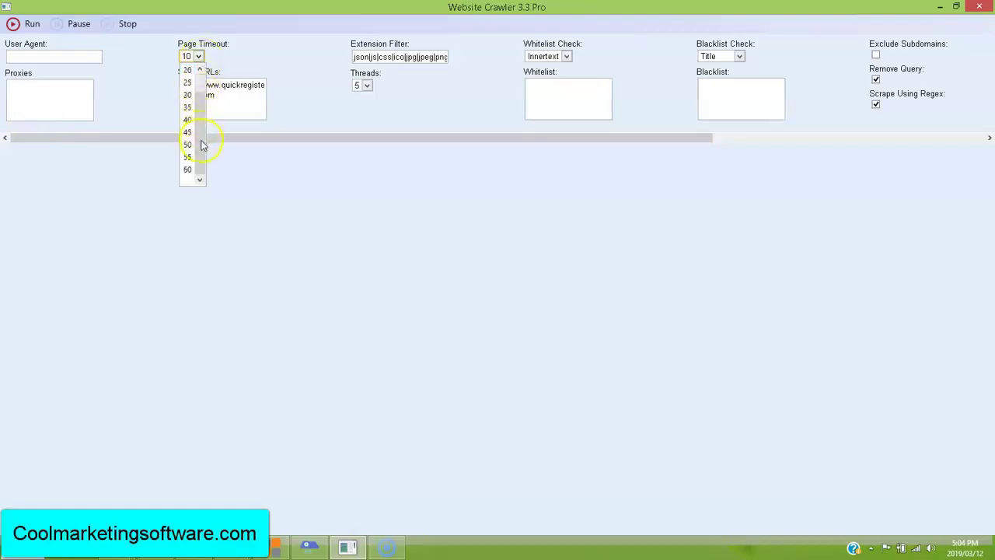
left_click(188, 169)
left_click(199, 58)
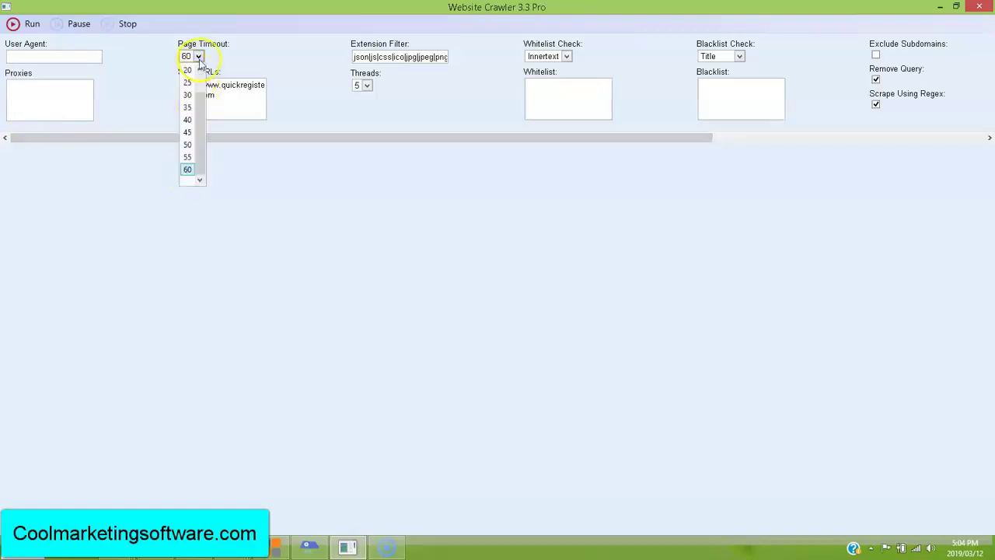
left_click(199, 70)
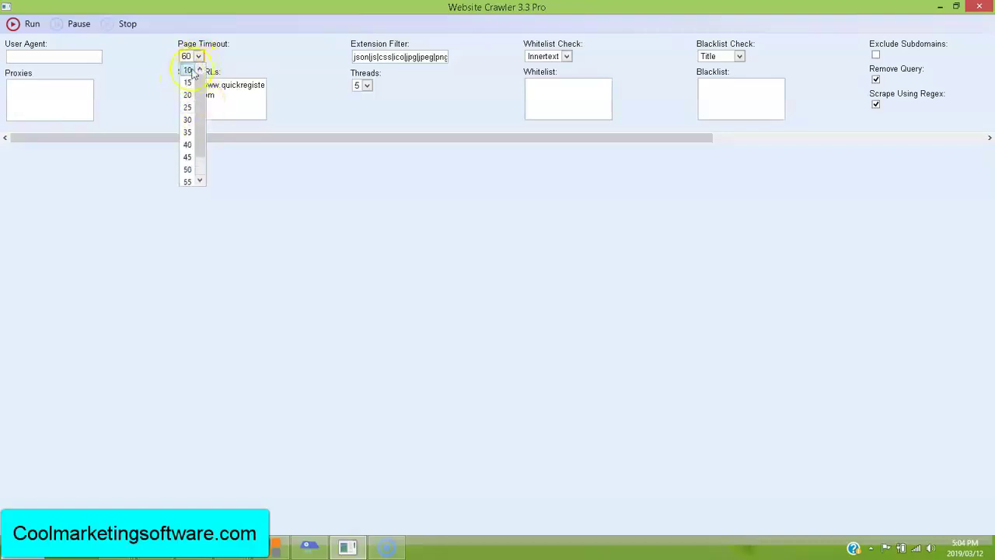
left_click(192, 71)
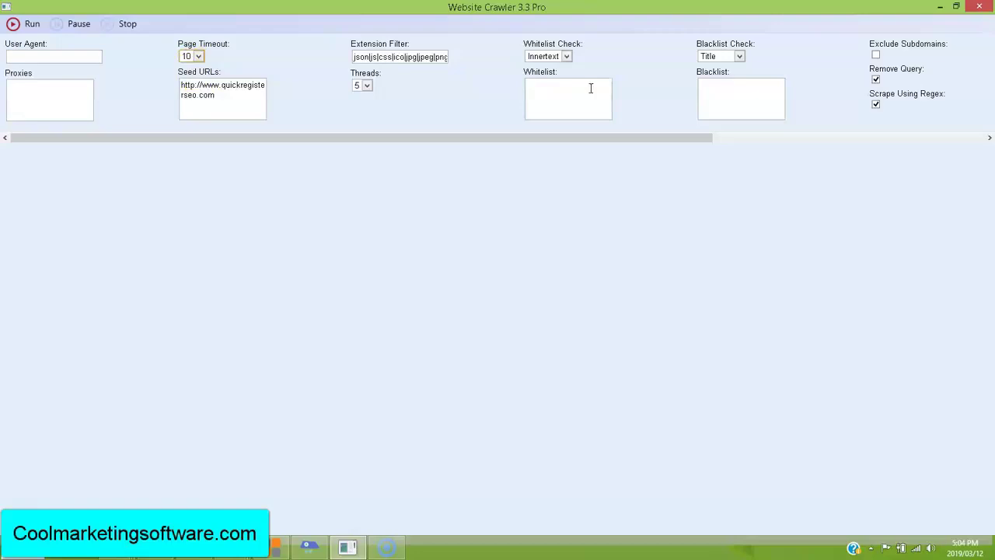
mouse_move(687, 138)
left_mouse_down()
mouse_move(916, 134)
mouse_move(393, 134)
left_mouse_up()
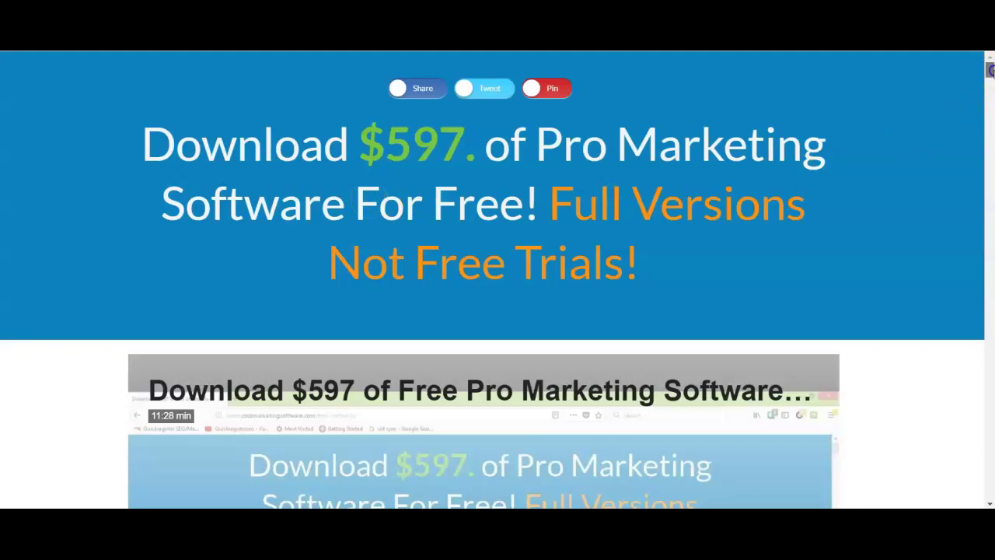
left_click_drag(990, 70, 990, 111)
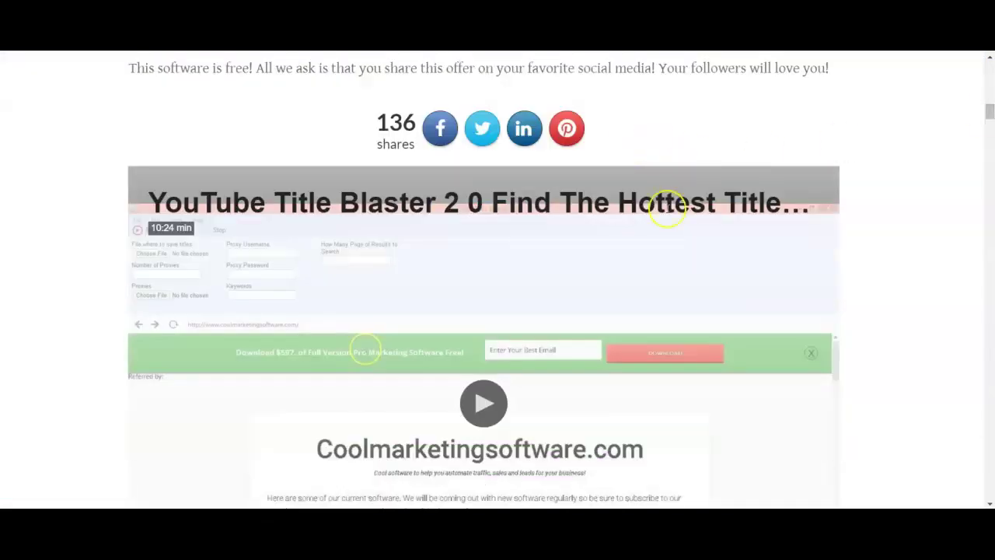